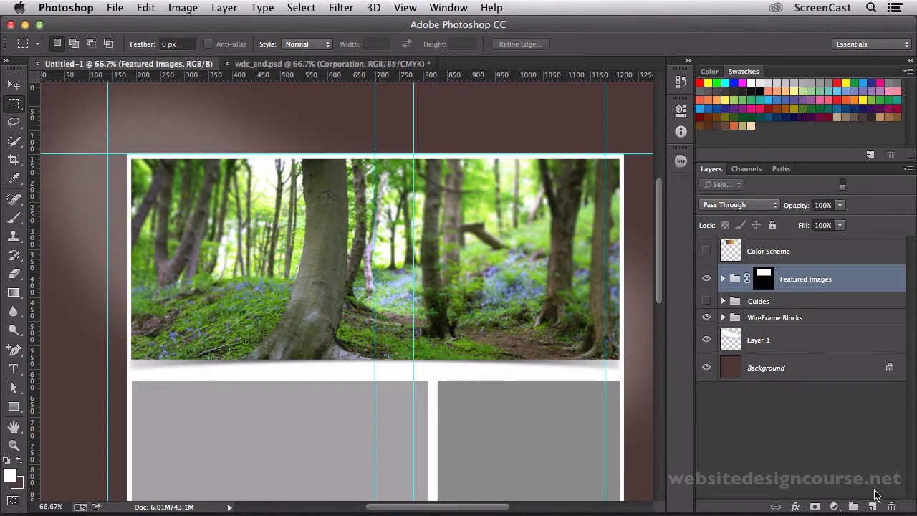
Add a new layer above Featured Images and write "Evercool" in Myriad Pro Regular, 12 pt, in the header above the forest photo.
left_click(873, 506)
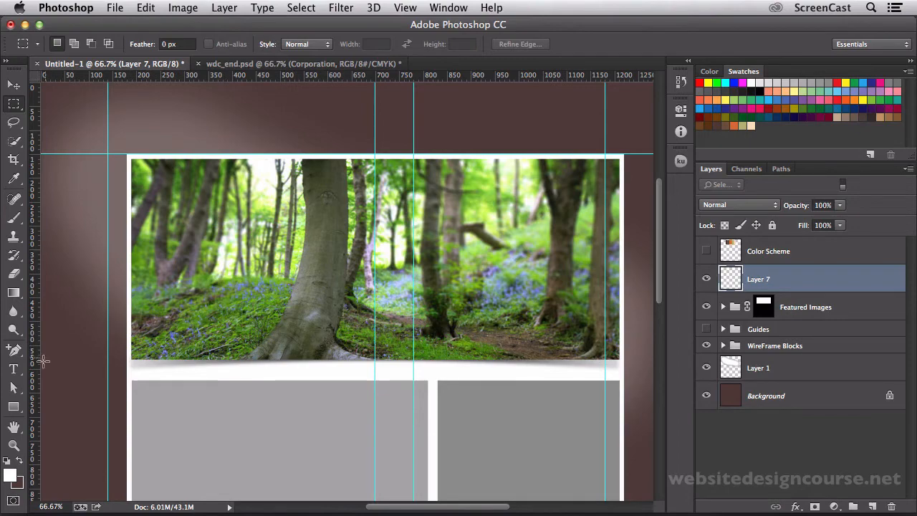
left_click(14, 369)
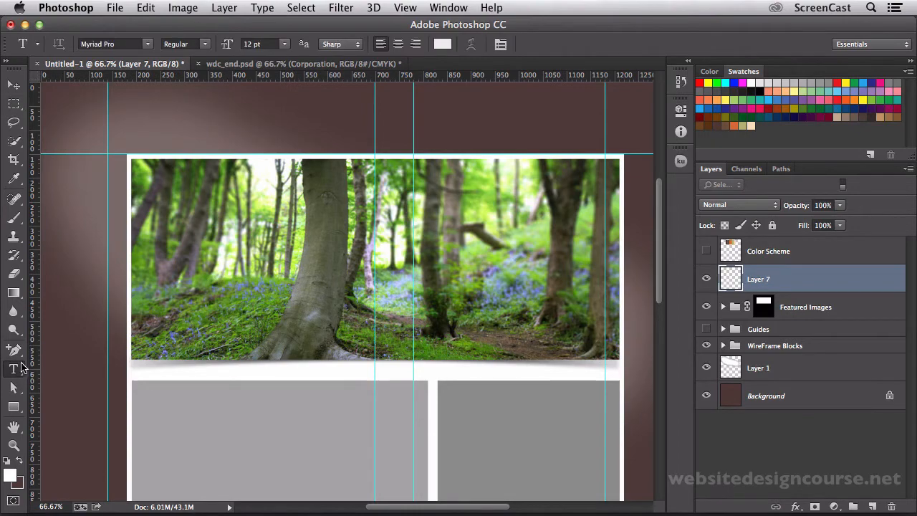
left_click(147, 44)
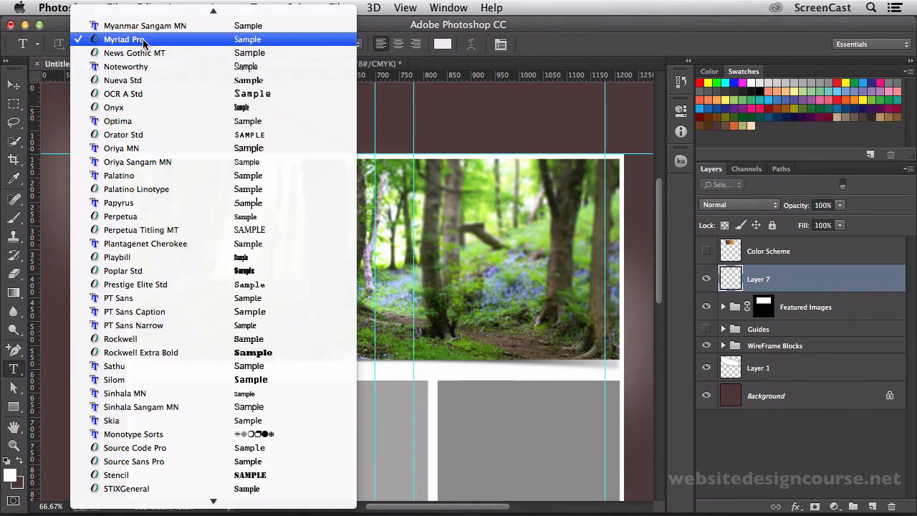
left_click(143, 40)
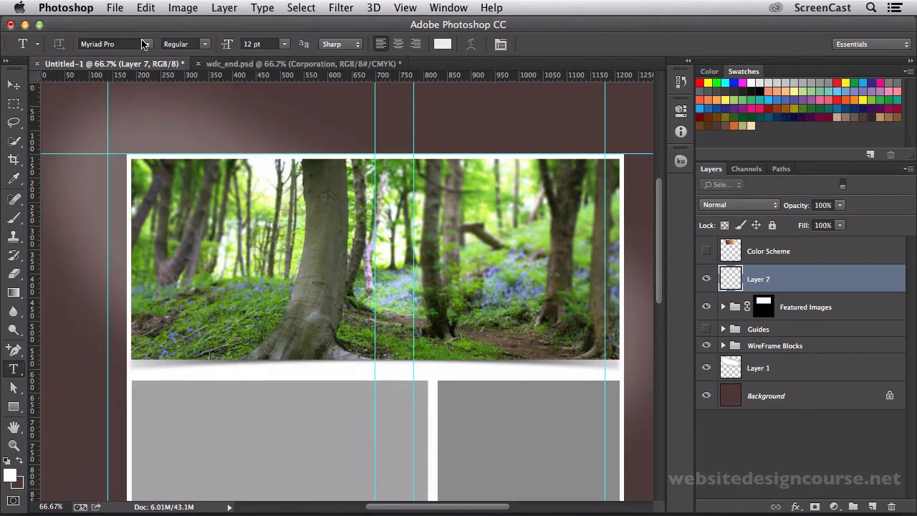
left_click(154, 130)
type("Your")
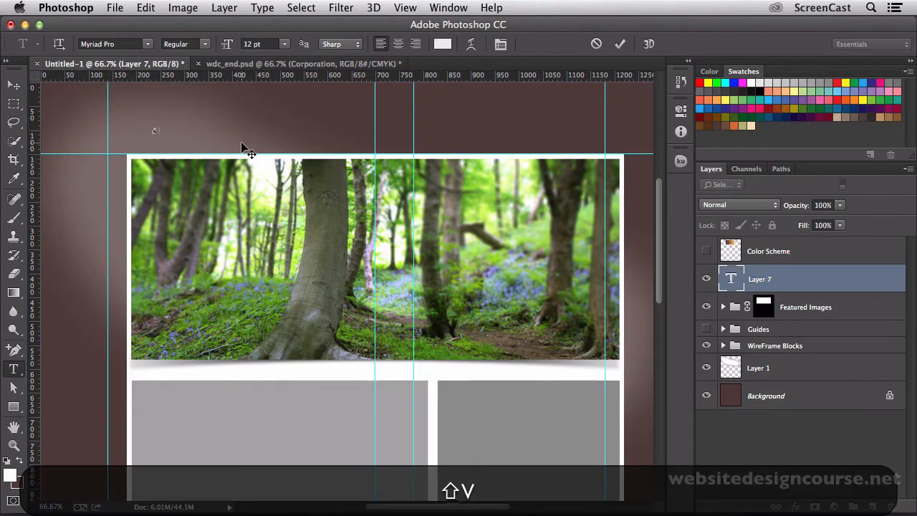
type("cool")
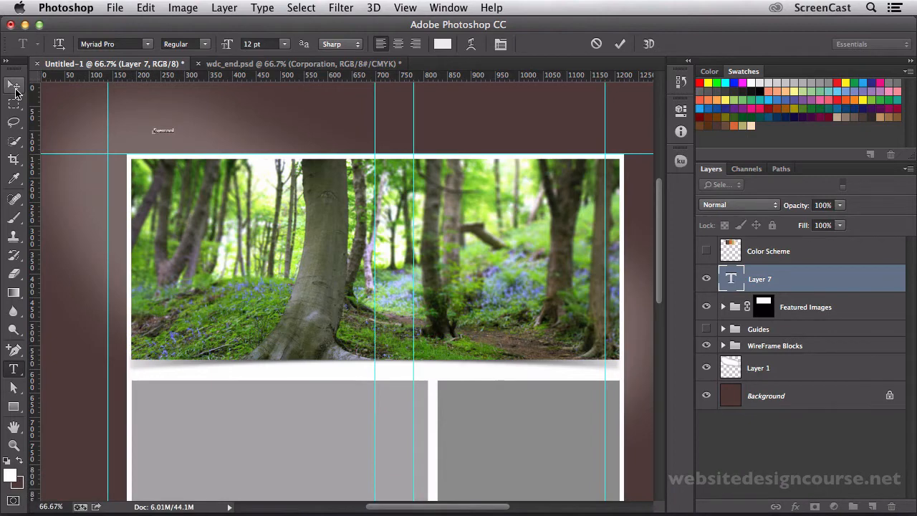
Scale the Evercool text up proportionally to about 238%, keeping it in the header above the photo.
left_click(14, 87)
left_click_drag(172, 136, 195, 104)
key("super+t")
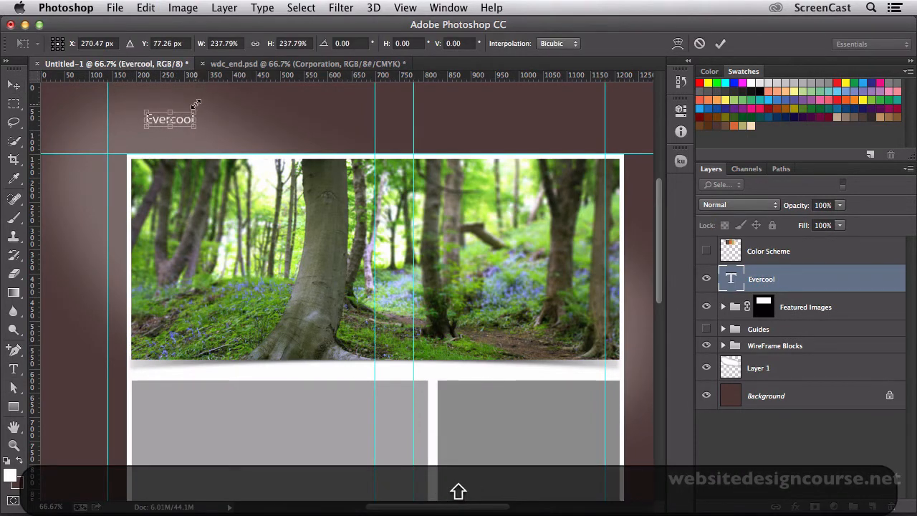
key("shift+super+Return")
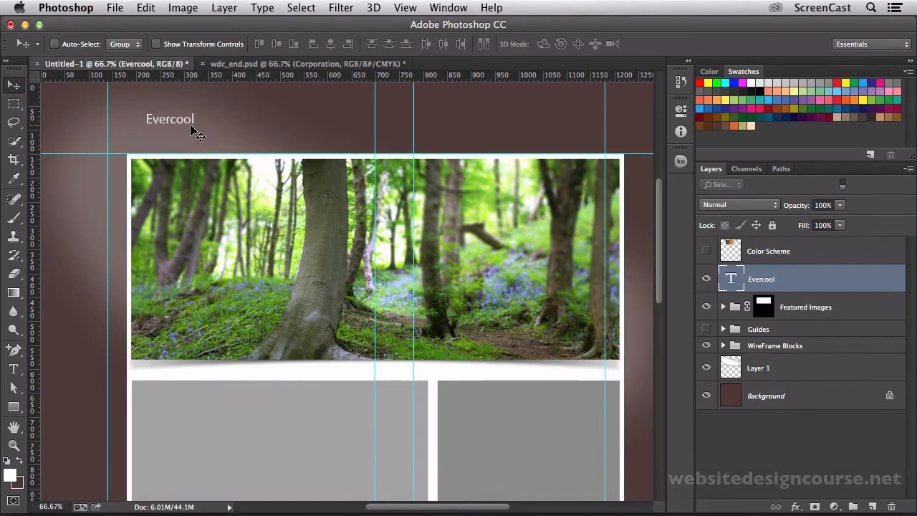
Duplicate the Evercool text directly below the original and change the copy's wording to "Corporation".
key("alt")
left_click_drag(178, 124, 177, 143)
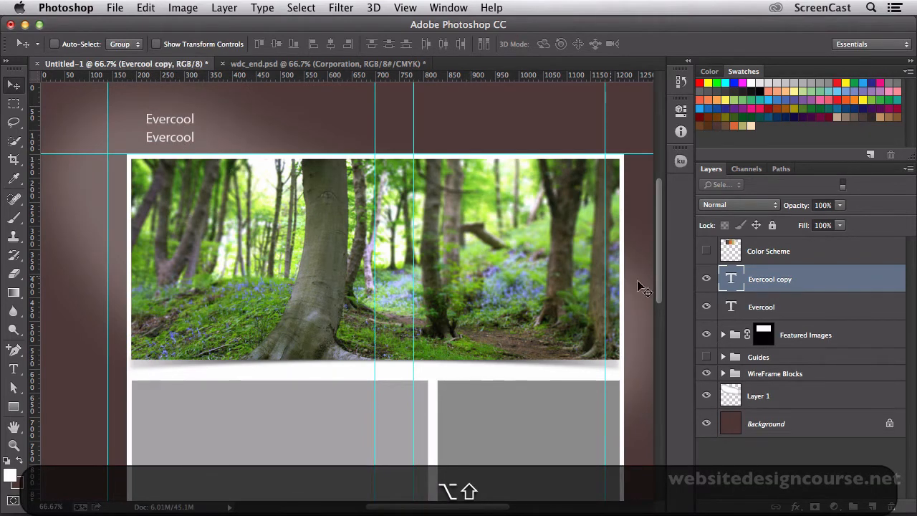
double_click(731, 281)
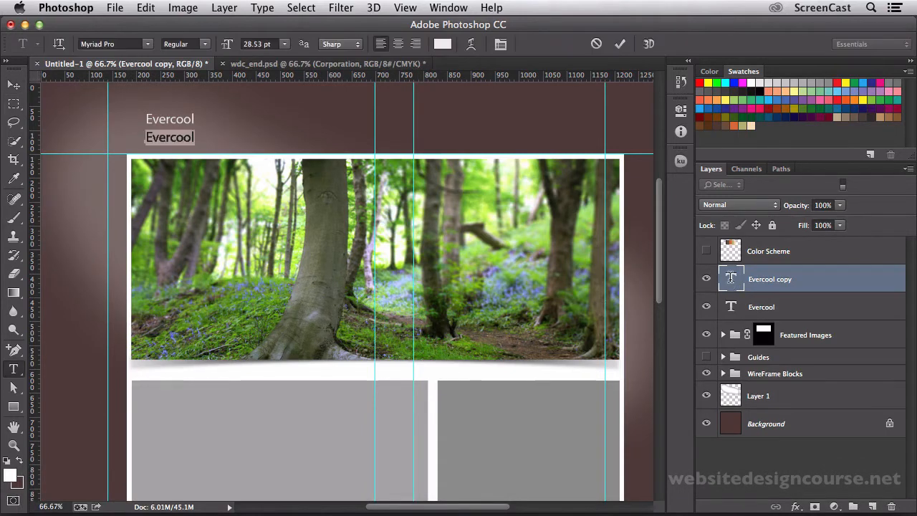
type("Cor")
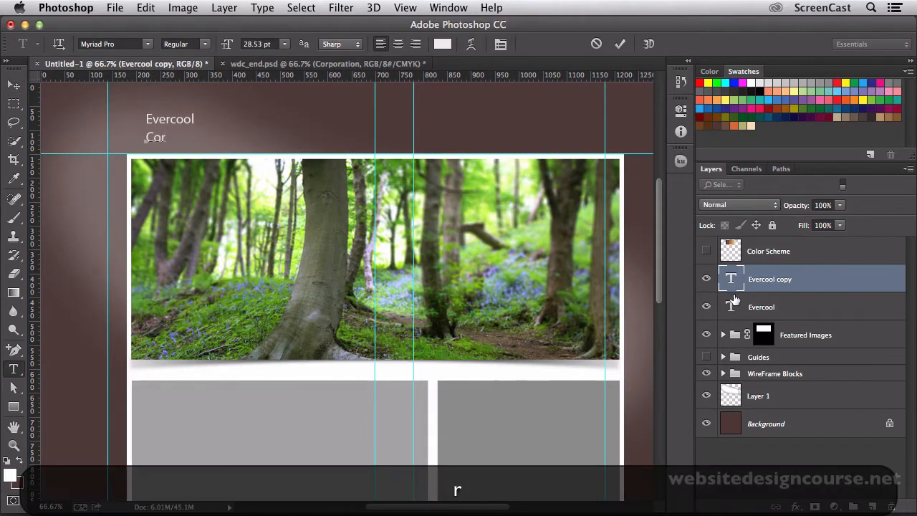
type("porta")
key("BackSpace")
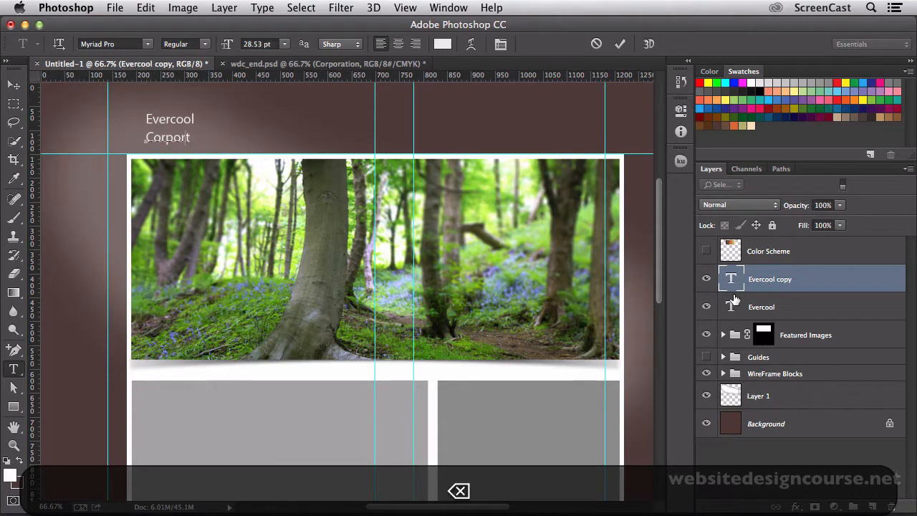
type("ation")
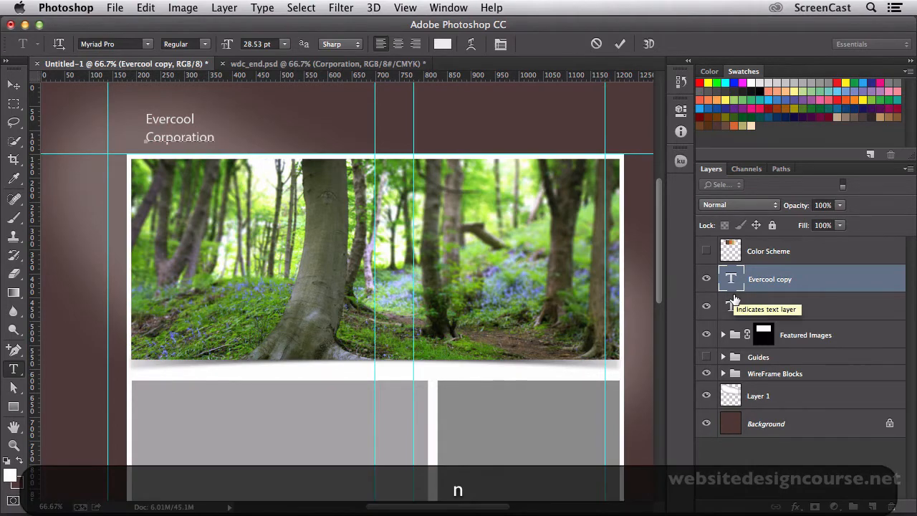
left_click(786, 272)
right_click(776, 283)
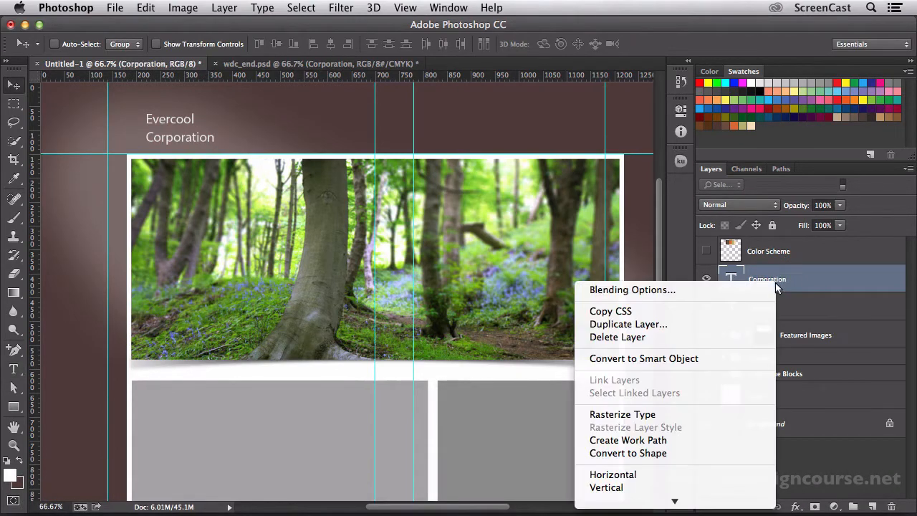
left_click(790, 275)
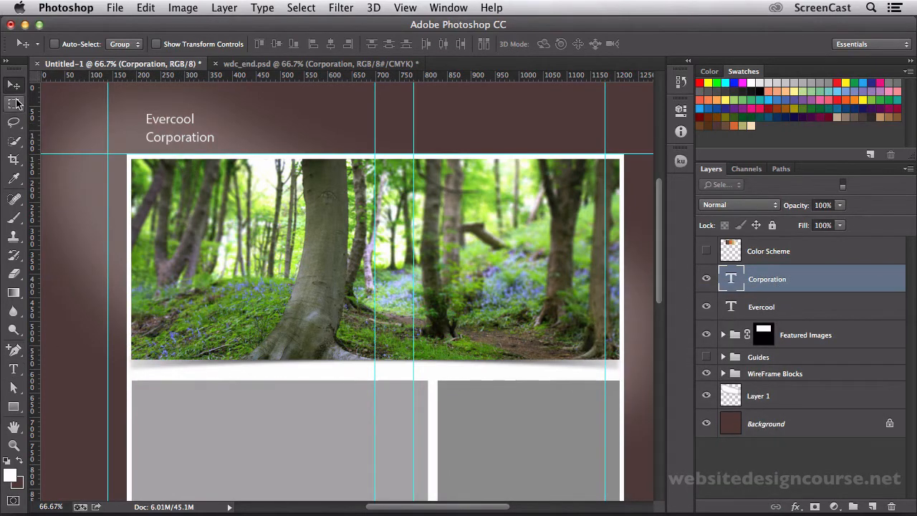
Enlarge the Corporation text proportionally to about 56 pt with Free Transform.
key("super+t")
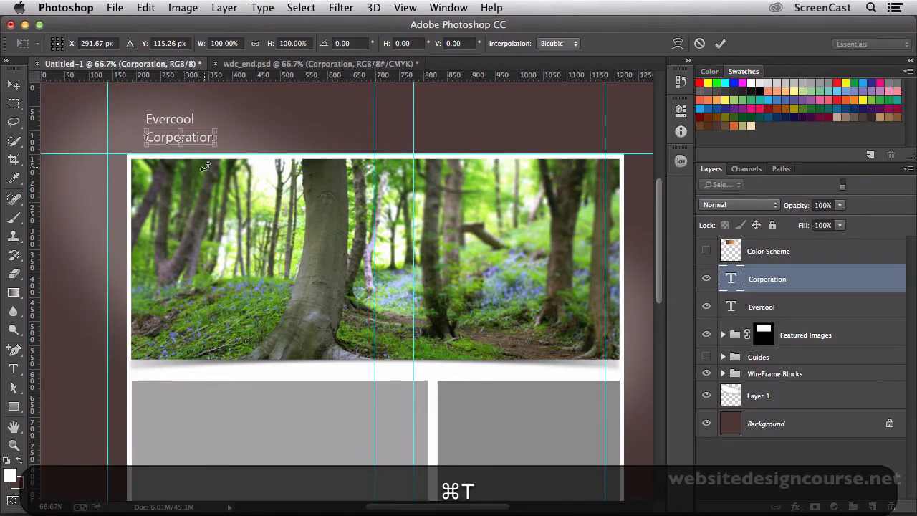
left_click_drag(218, 130, 284, 110)
key("Return")
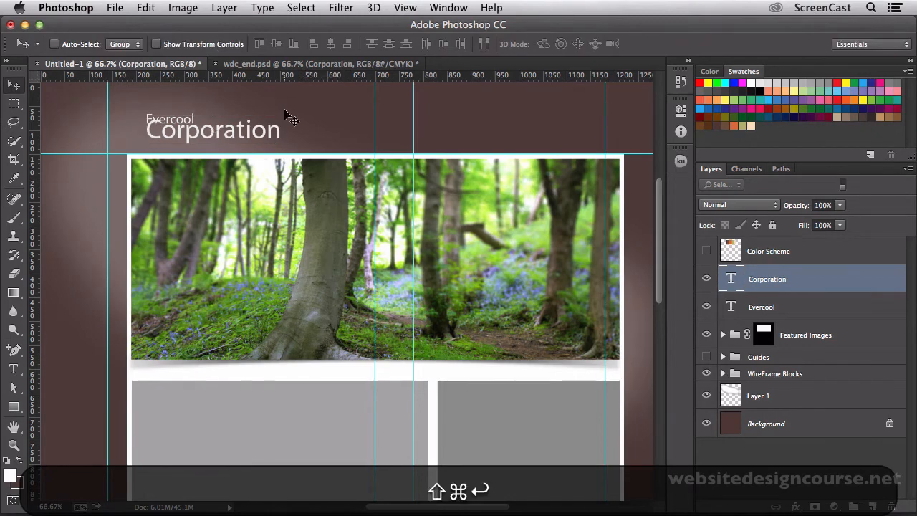
Move the Corporation text so its left edge lines up with the white content frame, just above the photo.
left_click_drag(239, 132, 222, 137)
key("Left")
key("Left")
key("Left")
key("Left")
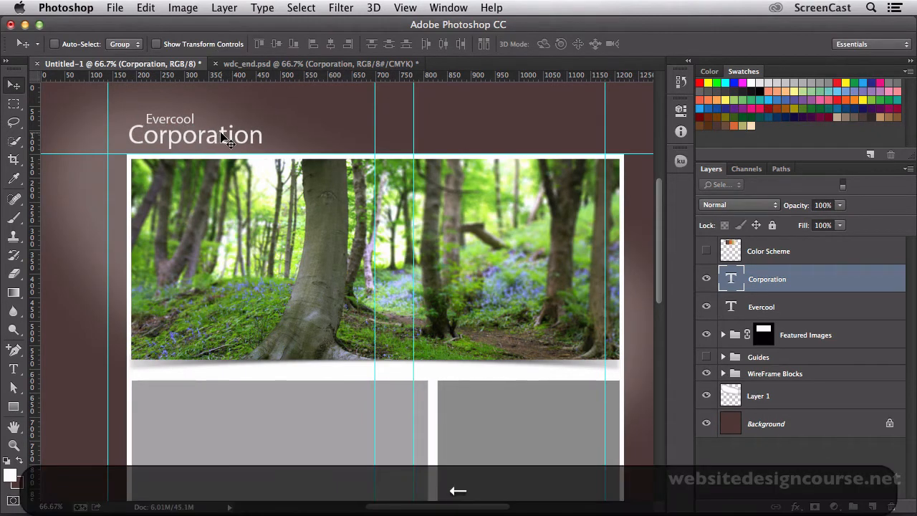
key("Up")
key("Up")
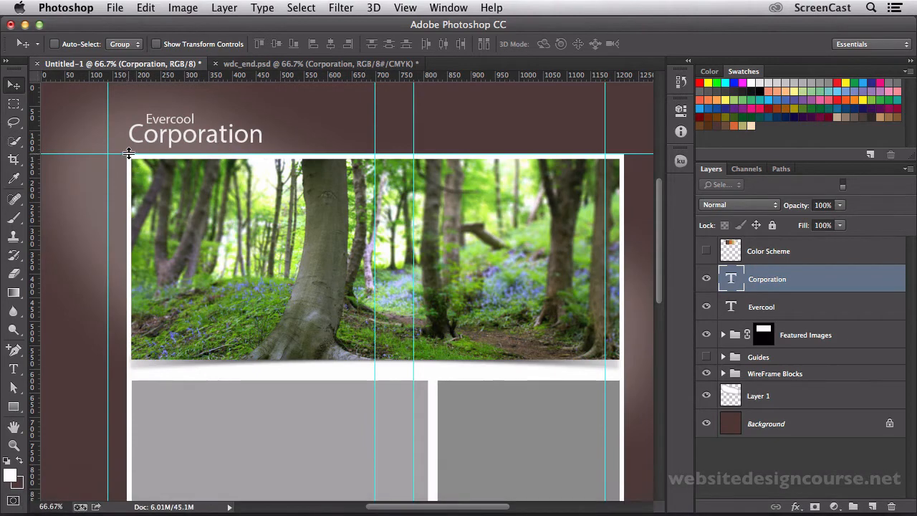
mouse_move(35, 172)
left_mouse_down()
mouse_move(127, 169)
mouse_move(34, 172)
left_mouse_up()
key("Up")
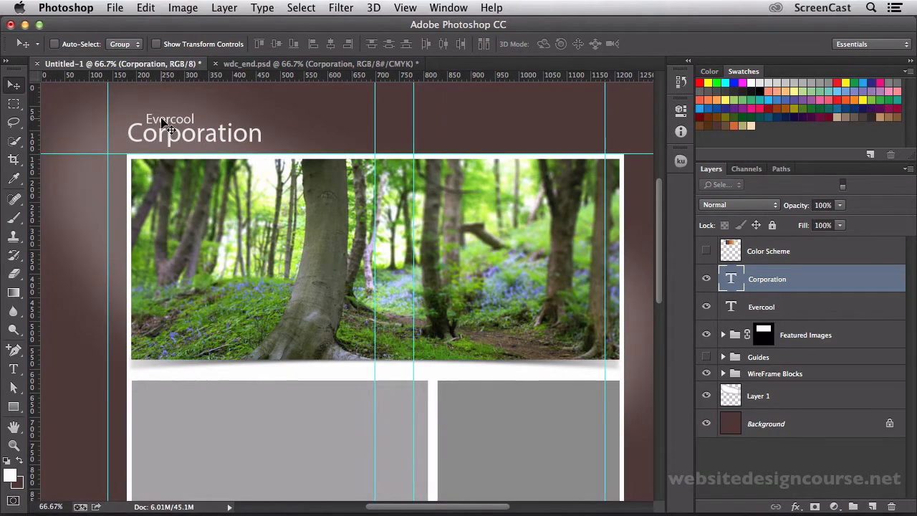
Nudge the Evercool text slightly down and left so it sits tightly above the lowercase letters of Corporation.
left_click(734, 307)
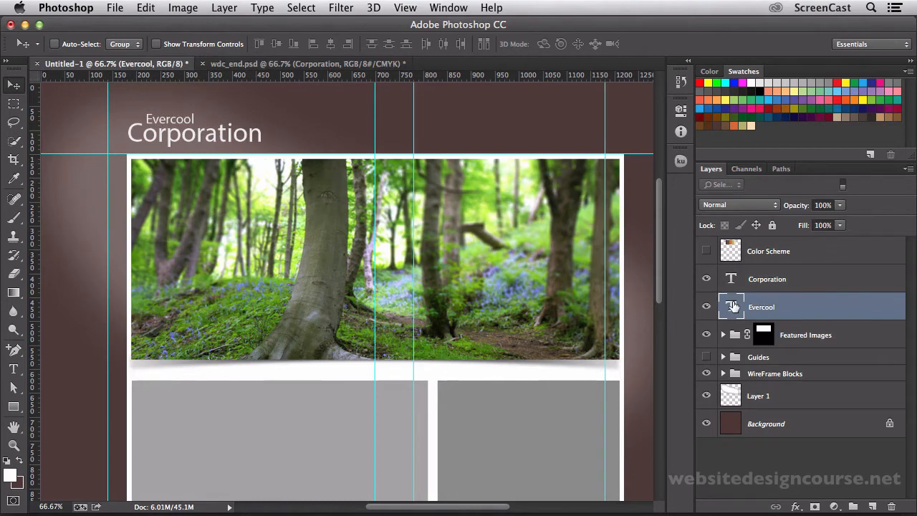
key("Down")
key("Down")
key("Down")
key("Down")
key("Down")
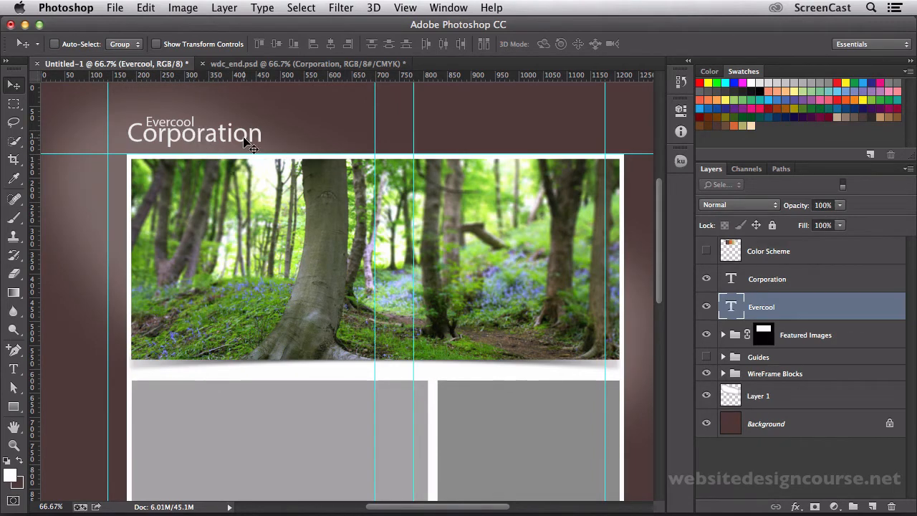
key("Left")
key("Left")
key("Down")
key("Up")
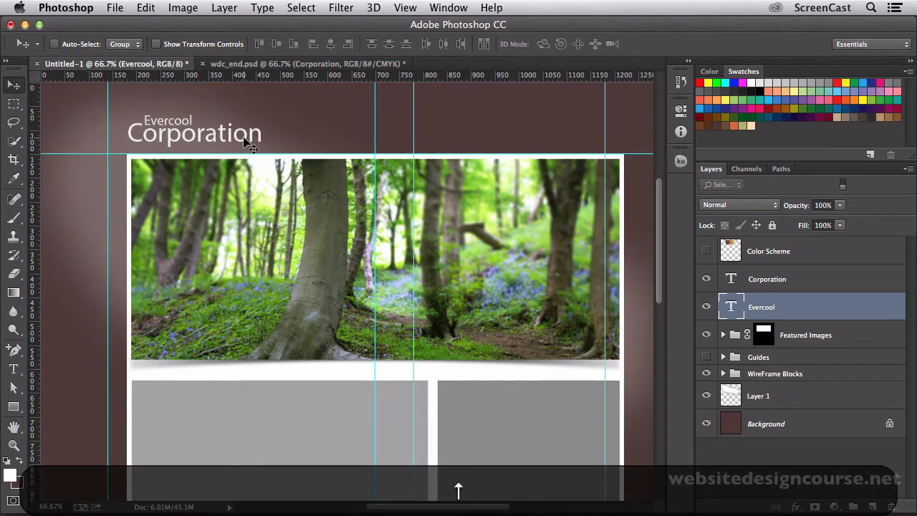
key("Down")
key("Down")
key("Down")
key("Up")
key("Up")
key("Up")
Scale the Evercool text proportionally to about 109% and fine-tune its horizontal position above Corporation.
key("super+t")
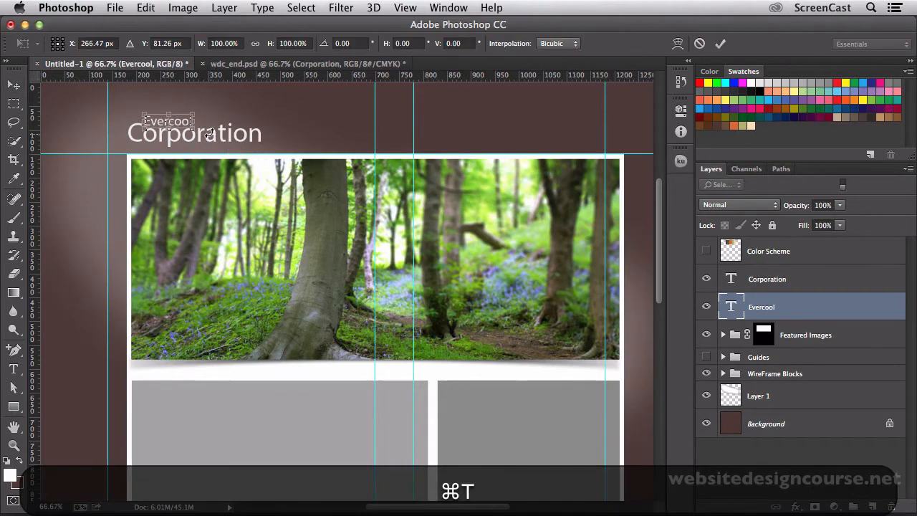
left_click_drag(194, 130, 199, 133)
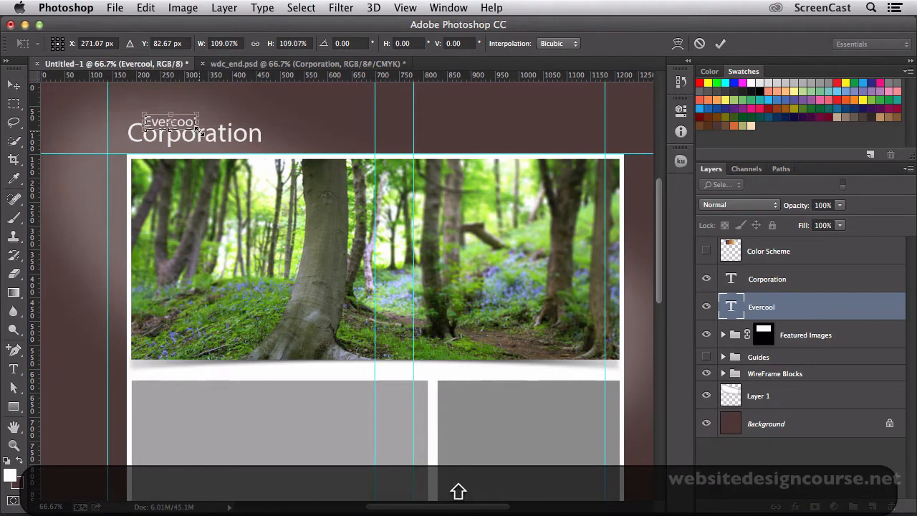
key("super+Return")
key("Left")
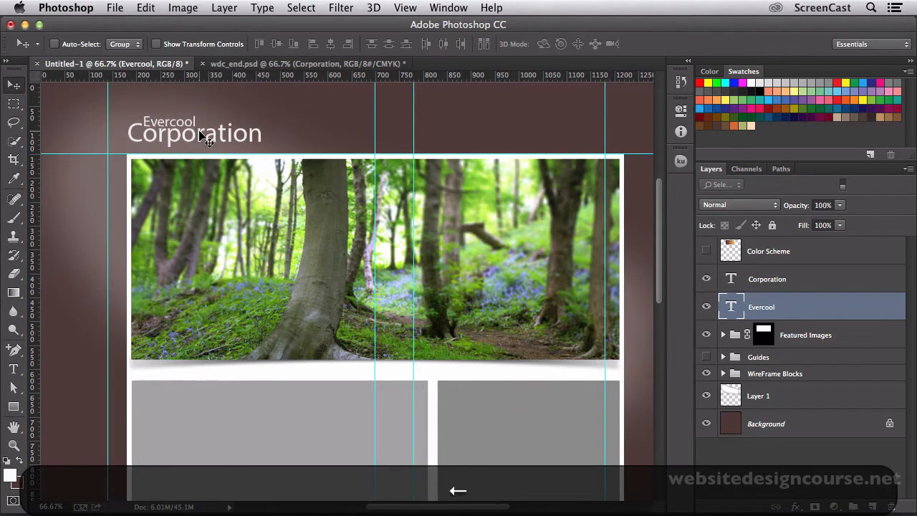
key("Right")
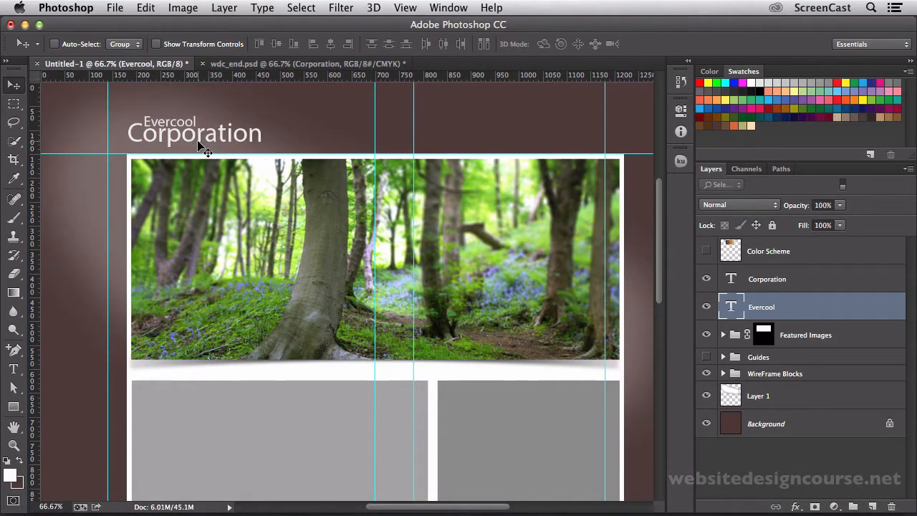
Change the Evercool text colour to pure white.
key("t")
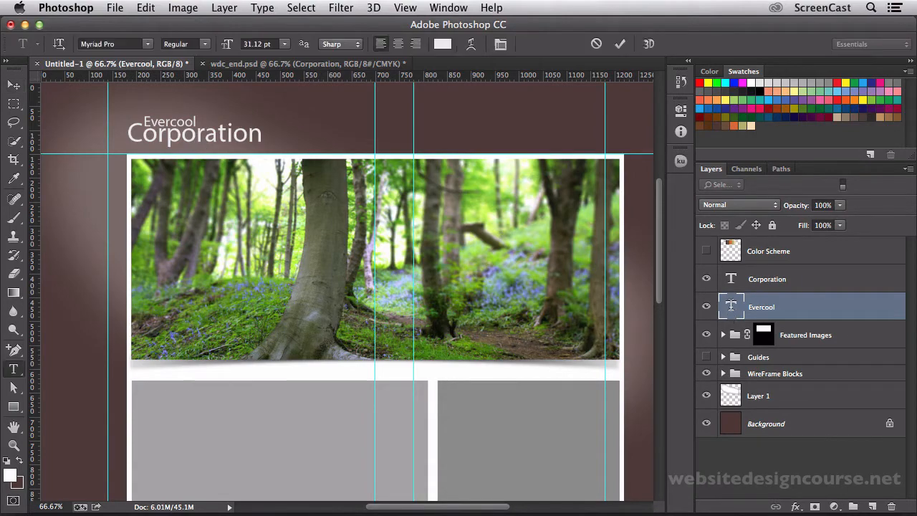
left_click(443, 44)
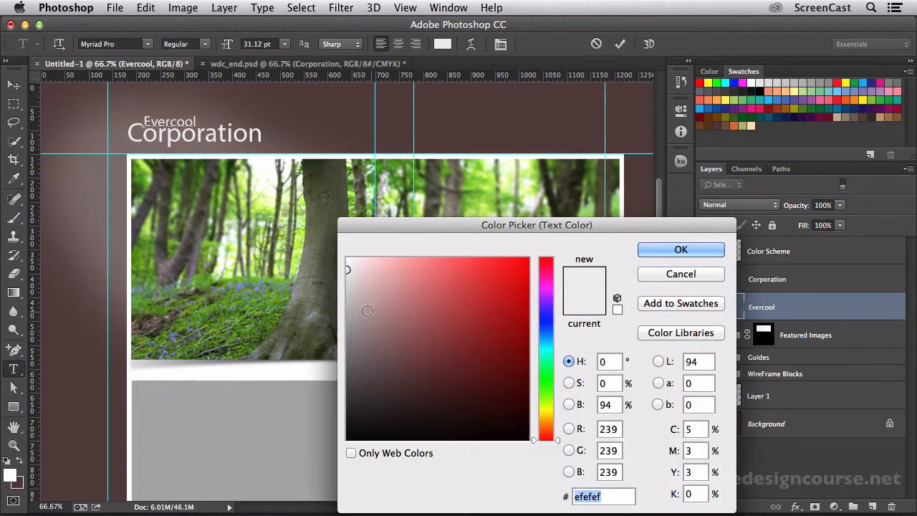
left_click_drag(401, 333, 338, 245)
key("Return")
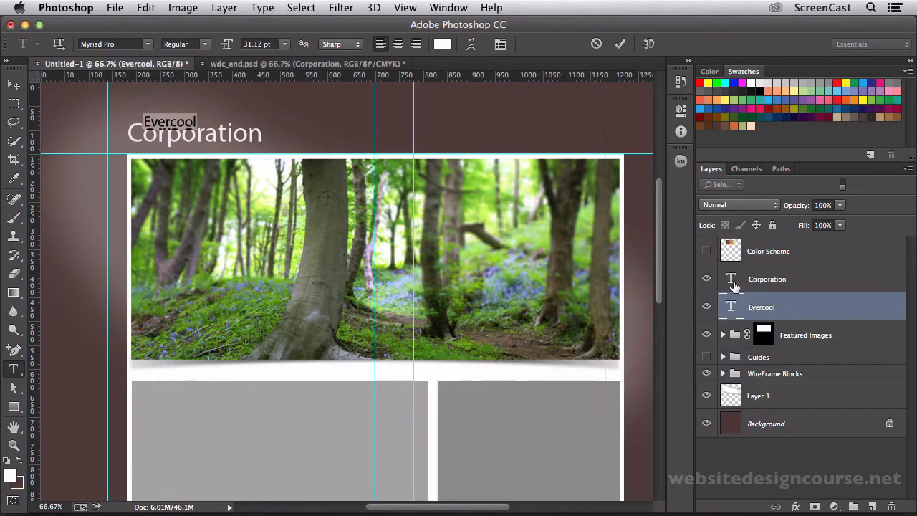
key("ctrl+Return")
key("v")
Change the Corporation text colour to pure white (ffffff) and recheck the text's colour.
double_click(737, 285)
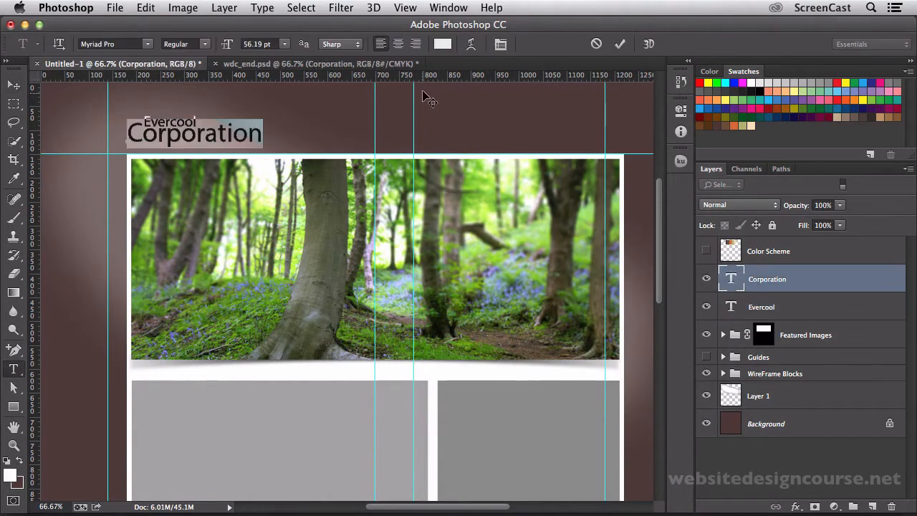
left_click(440, 49)
left_click_drag(372, 319, 345, 255)
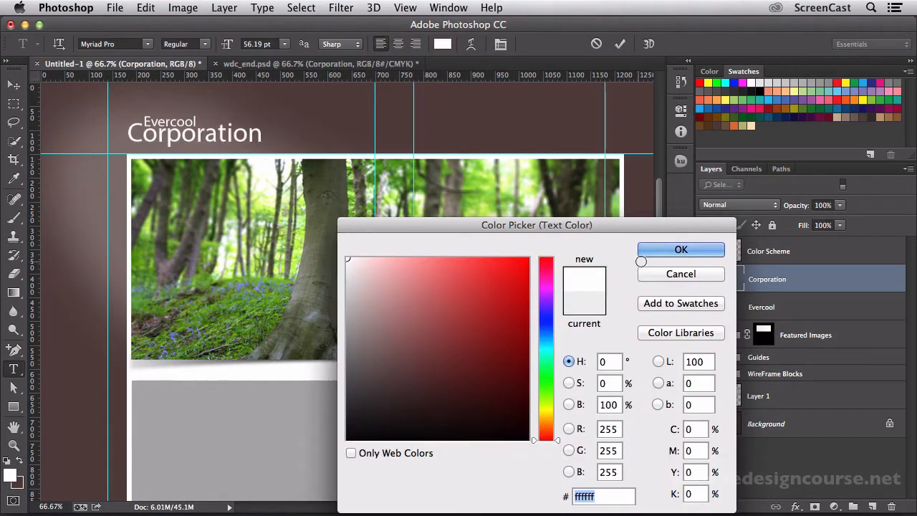
left_click(654, 252)
left_click(732, 284)
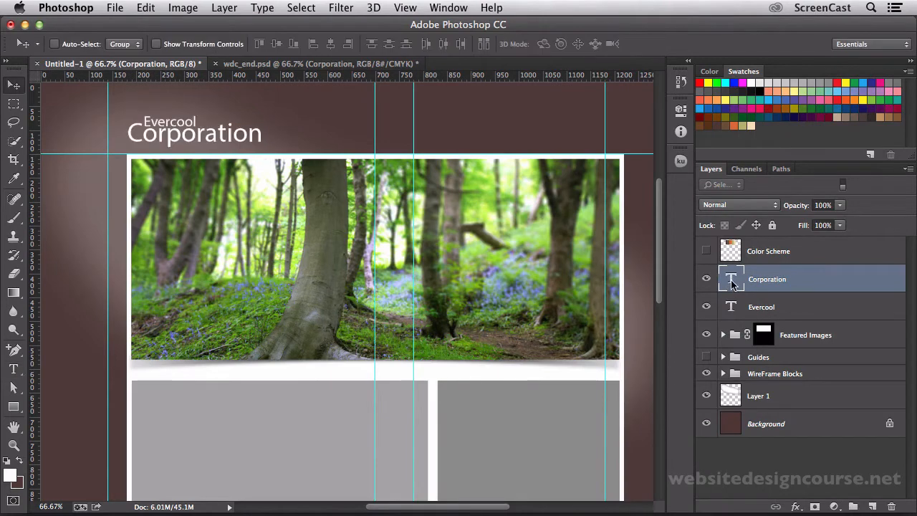
double_click(731, 285)
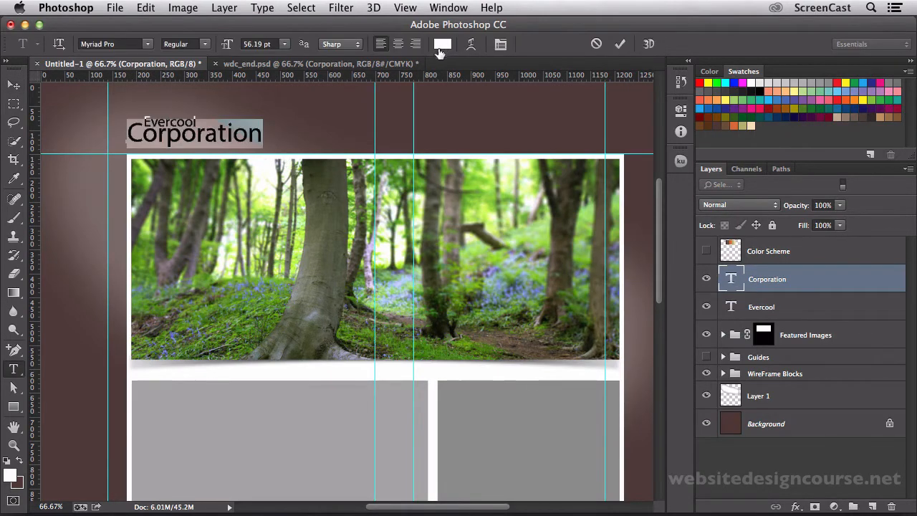
left_click(227, 137)
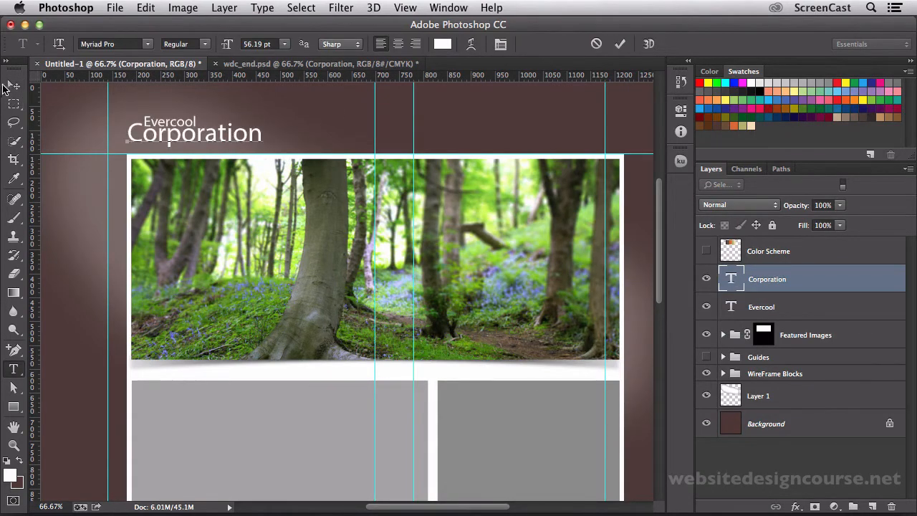
Group the Corporation and Evercool text layers and name the group Logo.
left_click(12, 87)
left_click(788, 468)
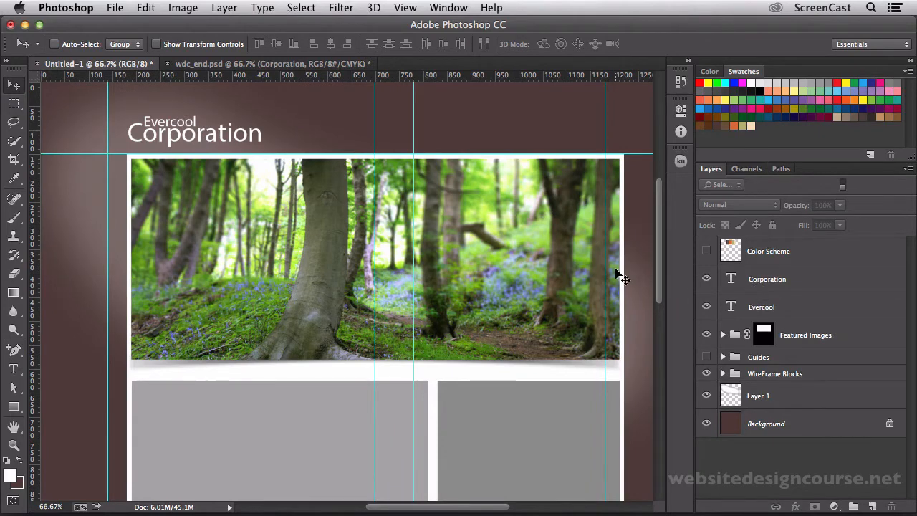
left_click_drag(421, 207, 388, 247)
scroll(391, 258, "right", 5)
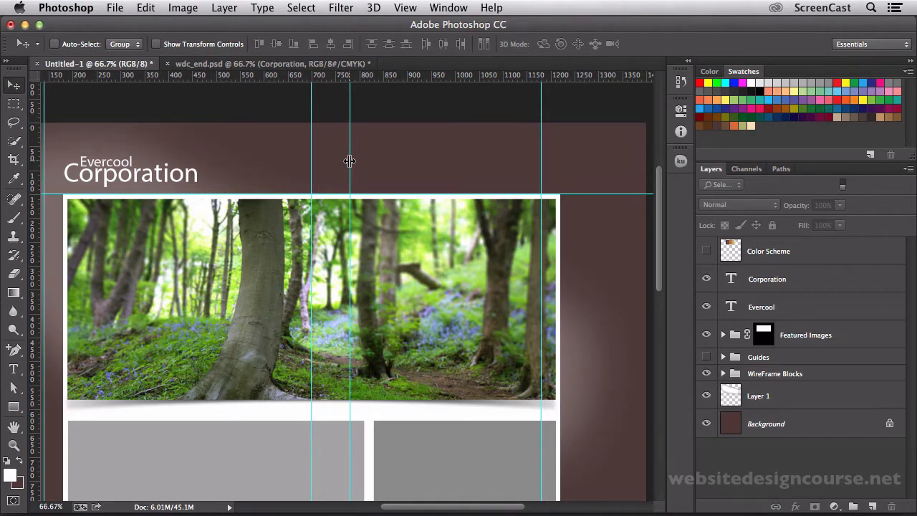
key("super+shift+i")
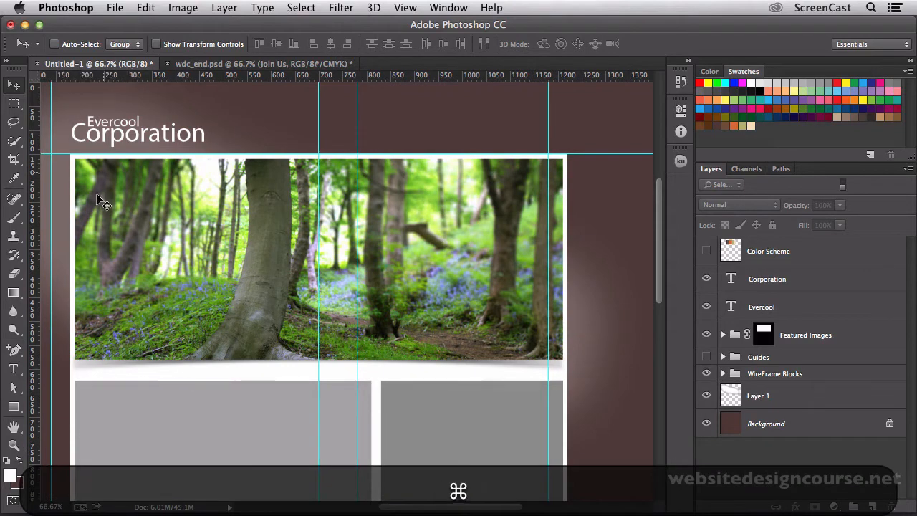
left_click(13, 370)
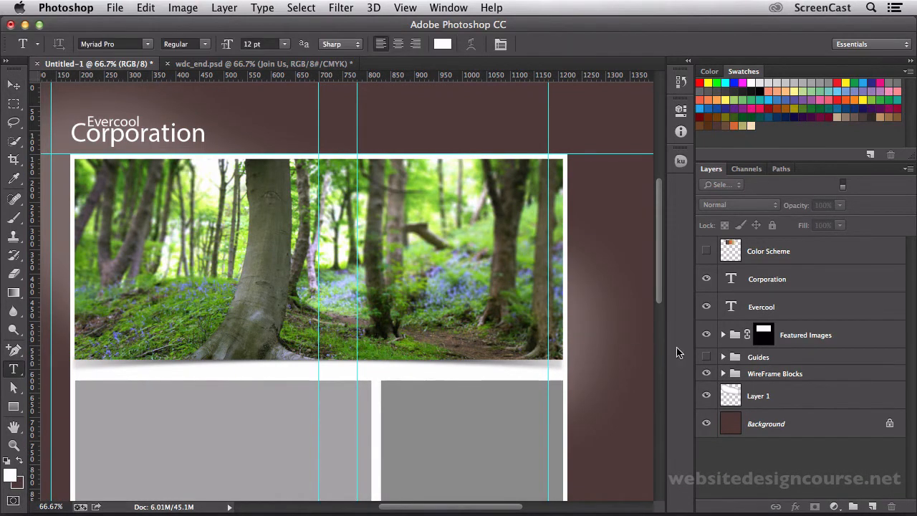
left_click(784, 282)
left_click(783, 306, "shift")
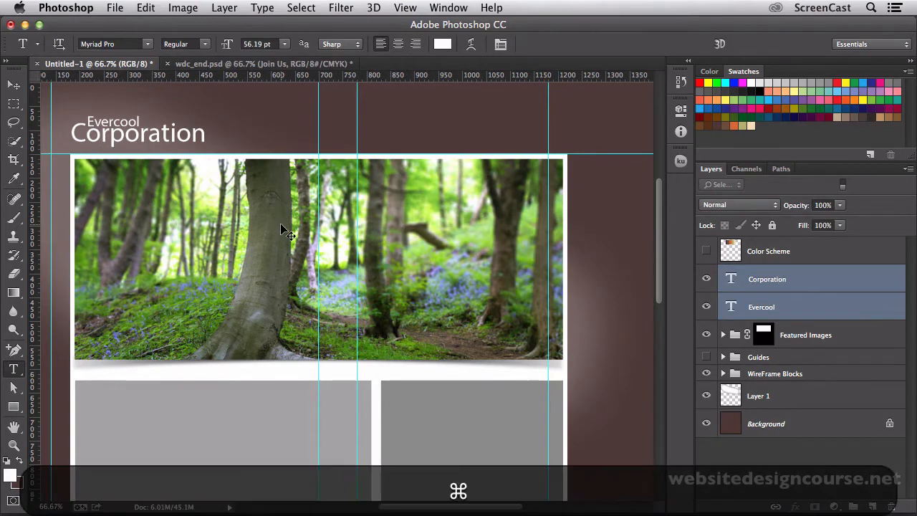
key("super+g")
double_click(761, 273)
type("Logo")
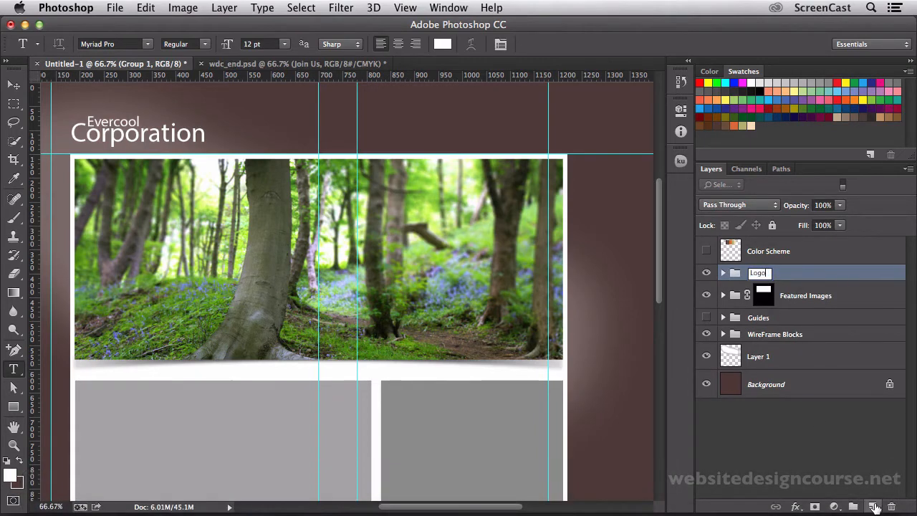
On a new layer above the Logo group, add the white 12 pt text "Change" in the header, over the banner's right half.
left_click(873, 506)
left_click(873, 507)
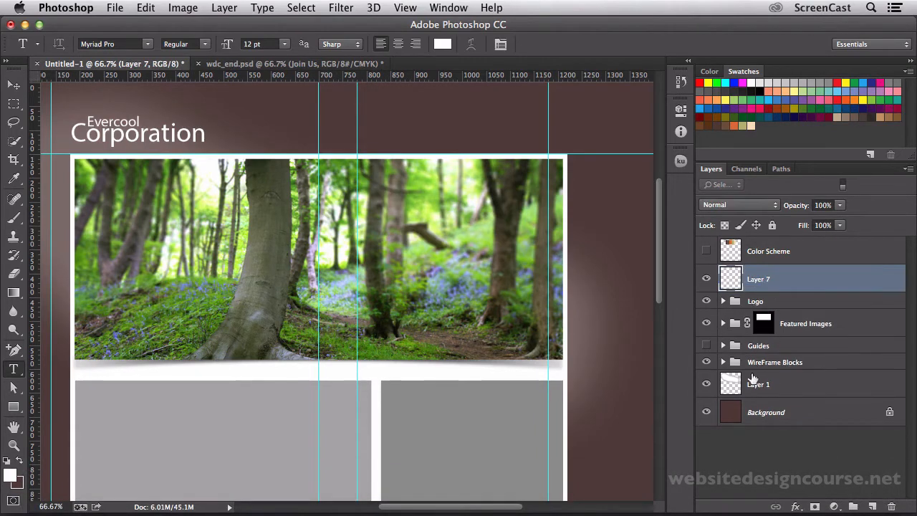
left_click(371, 140)
type("H")
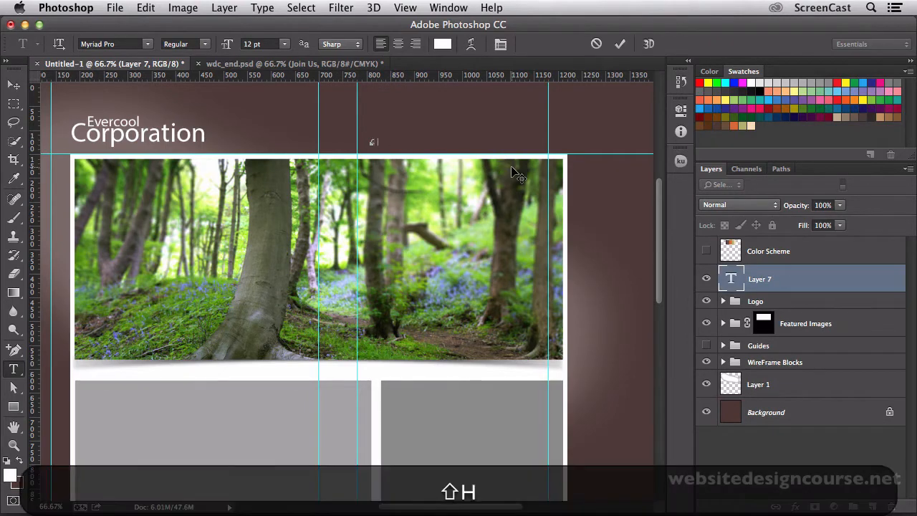
type("hange")
left_click(14, 86)
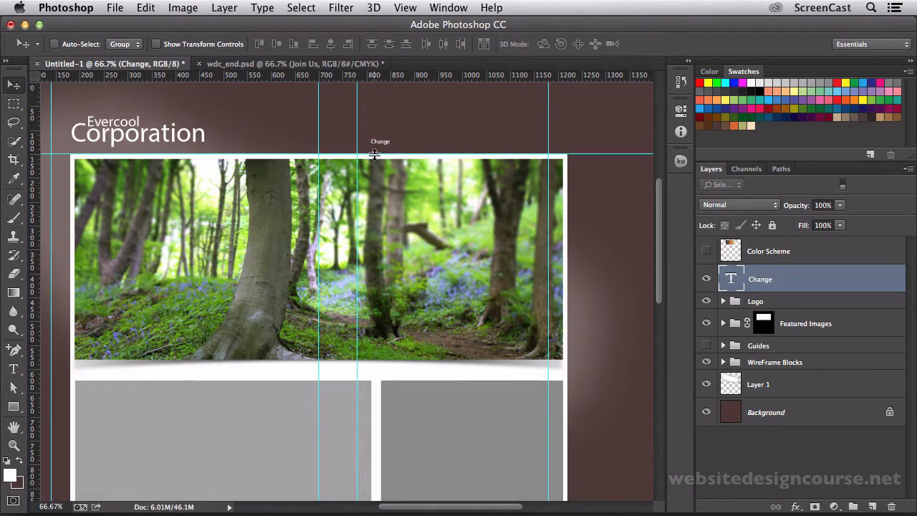
Enlarge the Change text proportionally to about 26 pt and shift it slightly up and left above the banner.
key("super+t")
left_click_drag(391, 146, 418, 164)
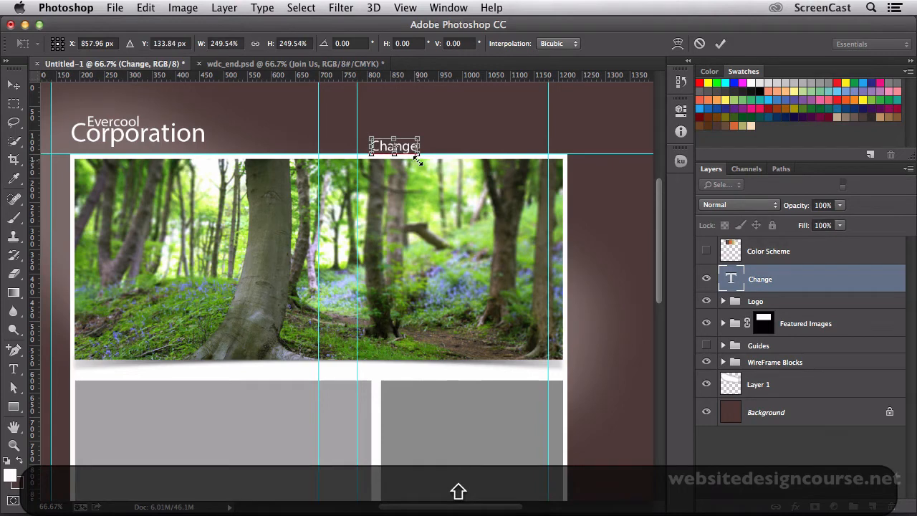
key("shift+super+Return")
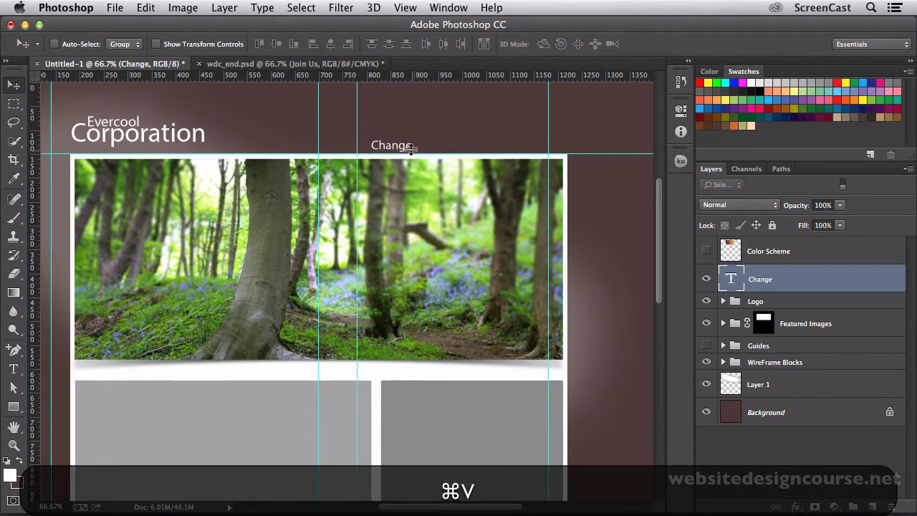
left_click_drag(403, 149, 399, 140)
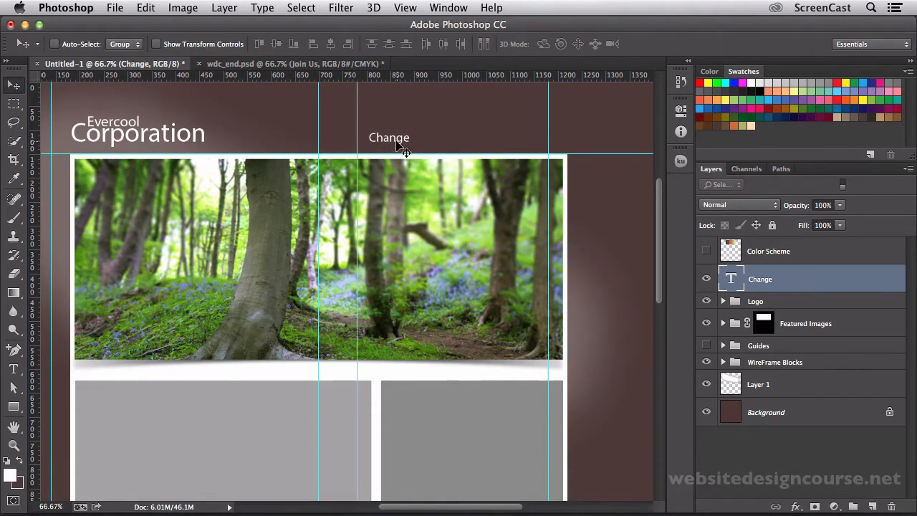
Check the navigation in wdc_end.psd, then duplicate the Change text three times in an evenly spaced row in the mockup header.
left_click(306, 66)
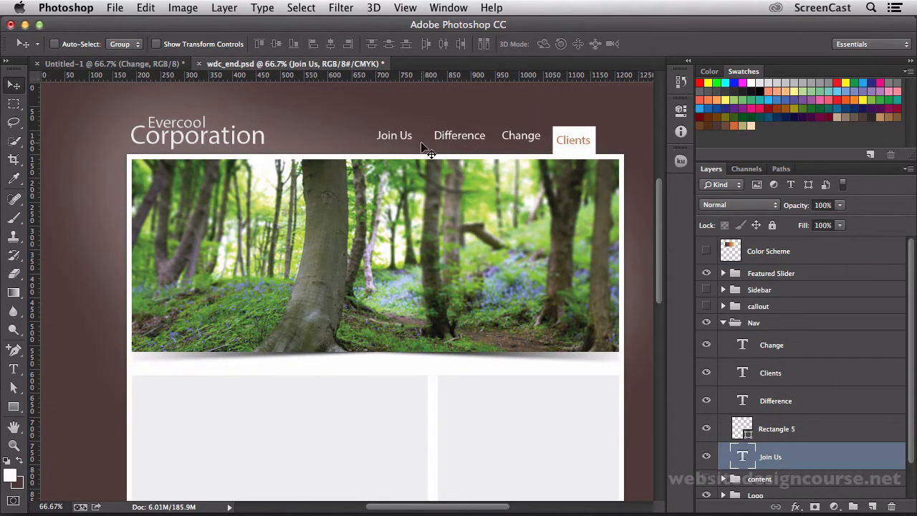
left_click(156, 63)
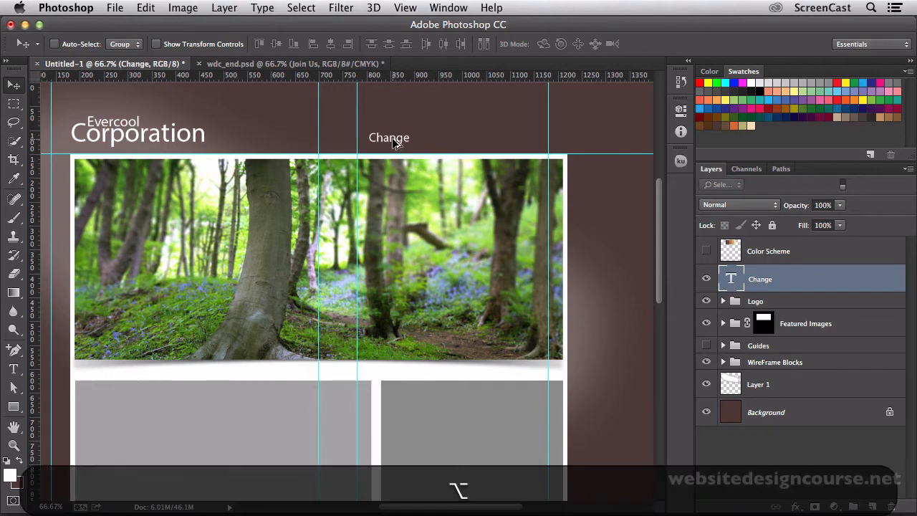
left_click_drag(392, 139, 533, 140)
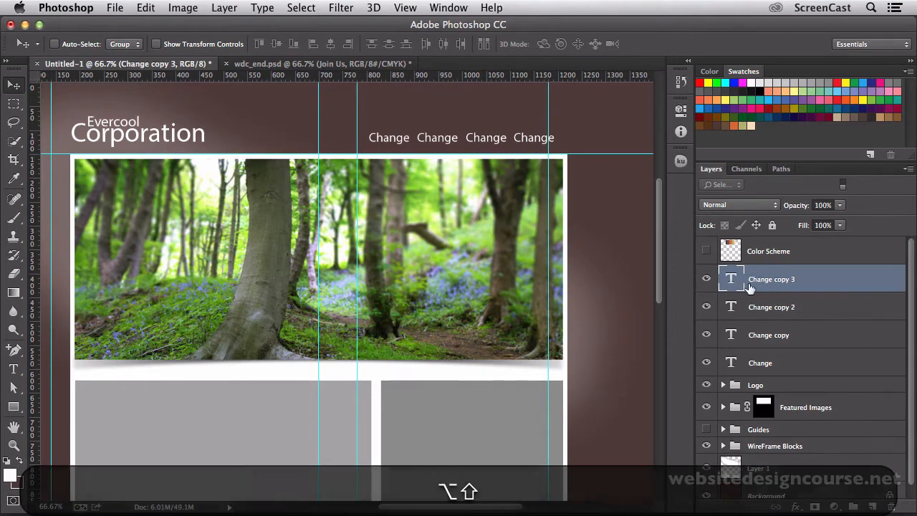
Replace the fourth navigation label with "Clients" and re-enter the third label as "Change".
double_click(731, 279)
type("Clients")
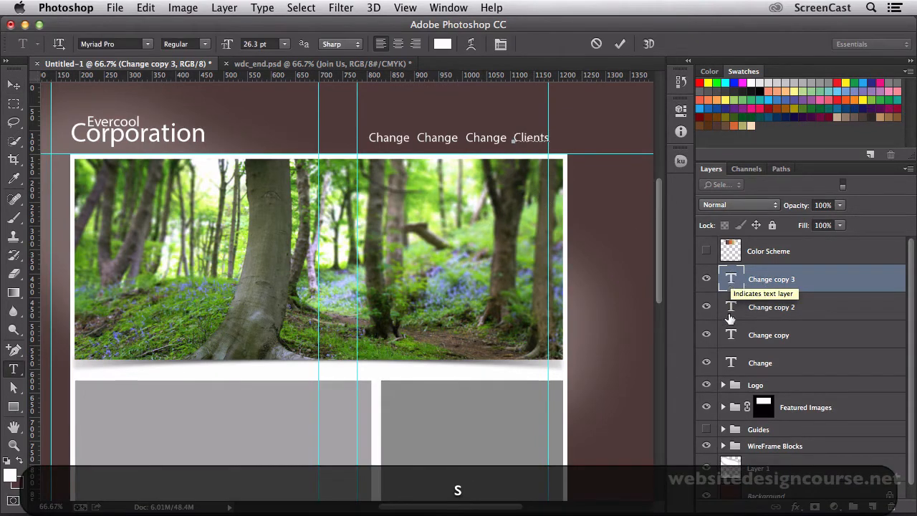
key("ctrl+Return")
double_click(731, 307)
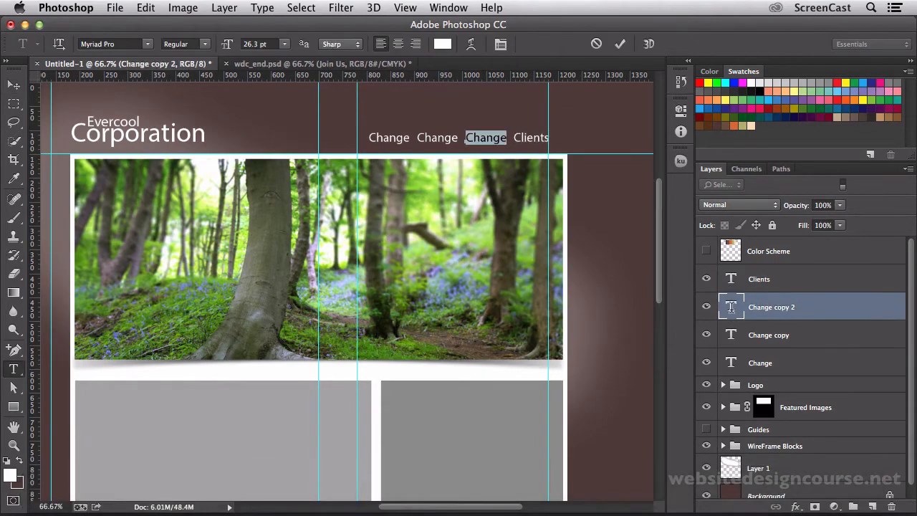
type("Change")
key("ctrl+Return")
Replace the second navigation label with "Difference" and the first with "About".
double_click(731, 334)
type("C")
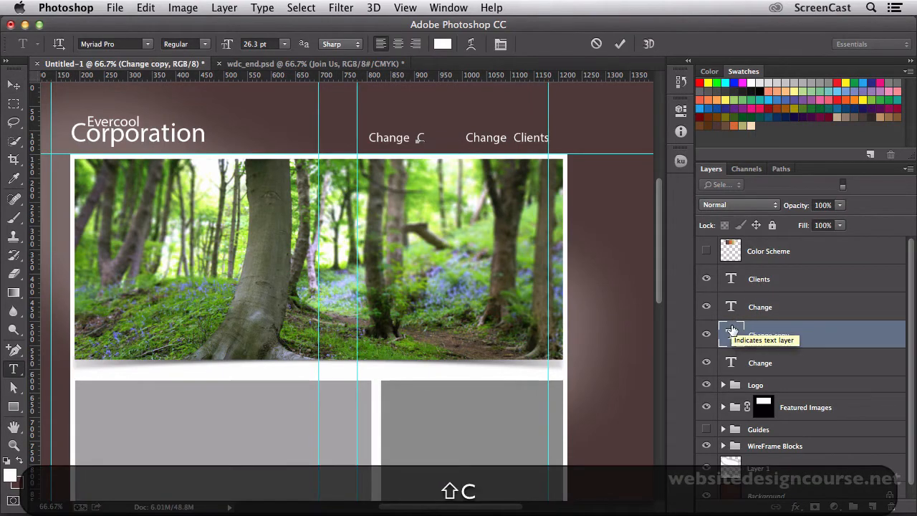
key("BackSpace")
type("Difference")
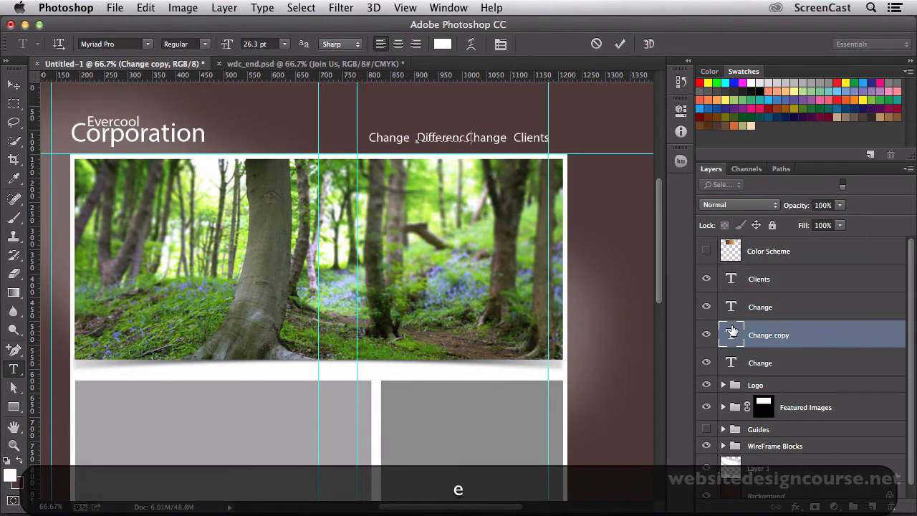
double_click(731, 360)
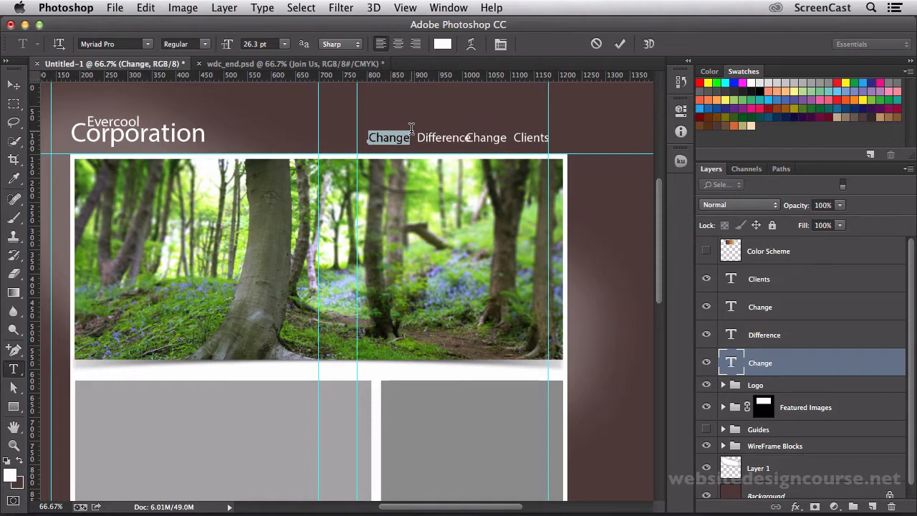
type("About")
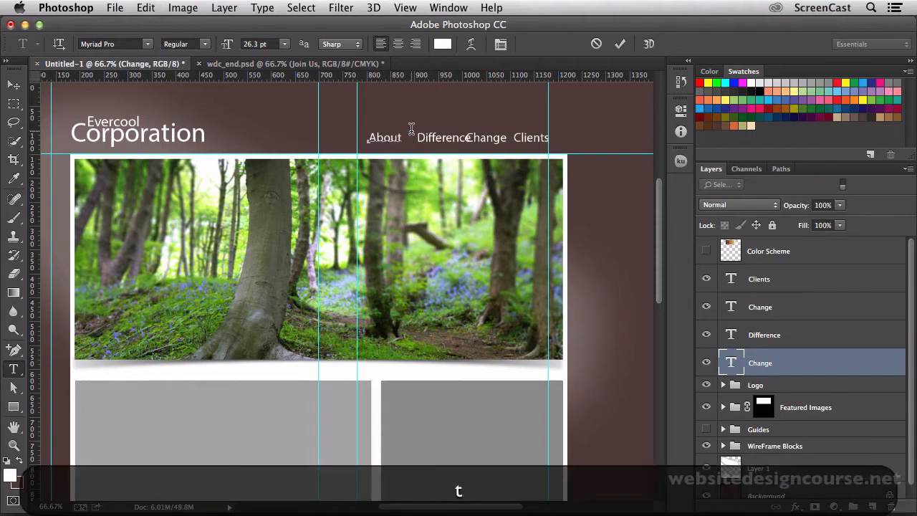
left_click(15, 86)
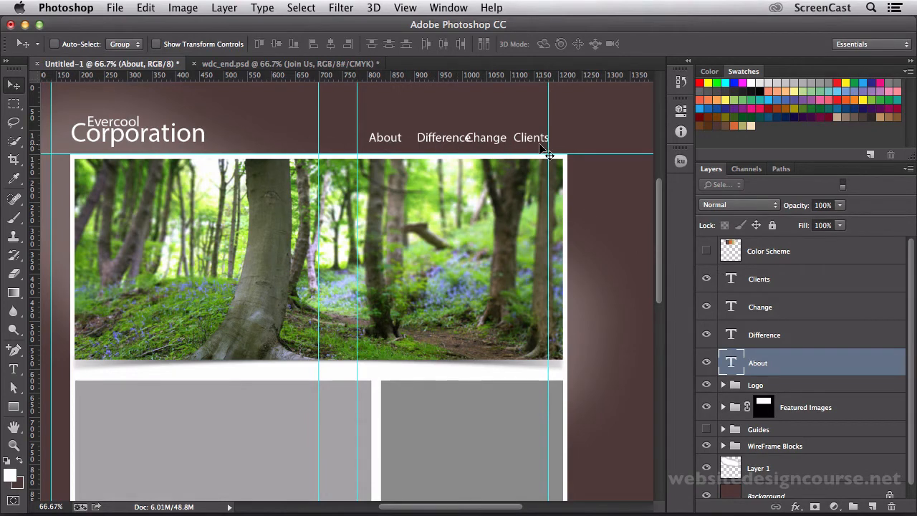
Move the Clients label slightly right towards the banner's edge and the About label left to widen the navigation row.
left_click(731, 284)
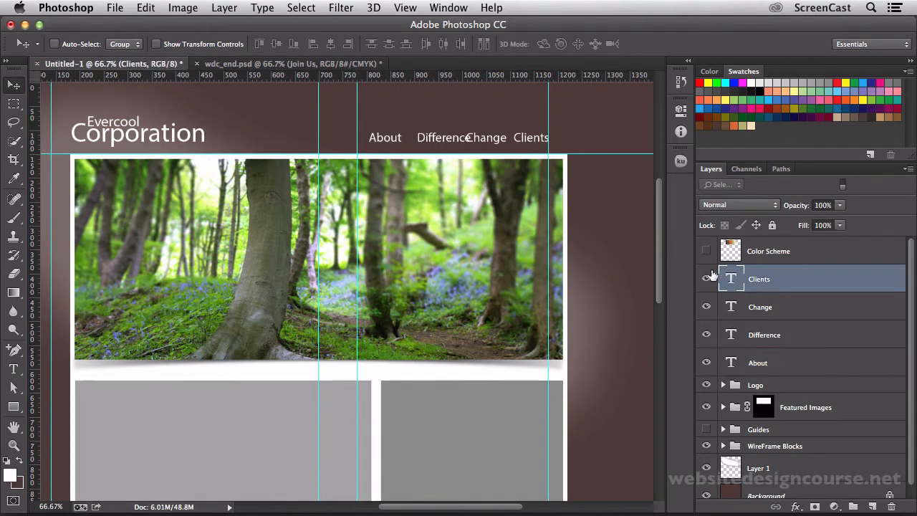
key("v")
left_click_drag(545, 149, 556, 147)
left_click(738, 360)
key("v")
left_click_drag(398, 143, 371, 143)
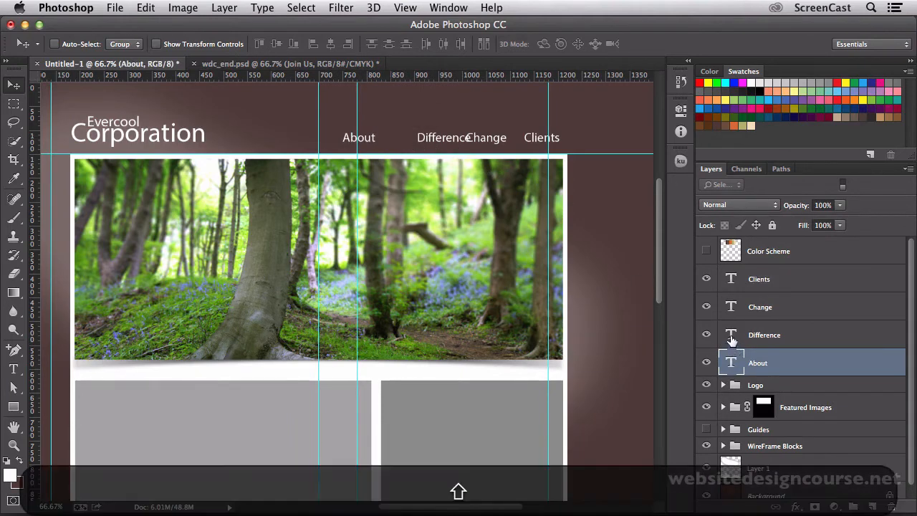
Select the About, Difference, Change and Clients text layers together and distribute them by horizontal centers.
left_click(732, 333, "shift")
left_click(732, 306, "shift")
left_click(732, 281, "shift")
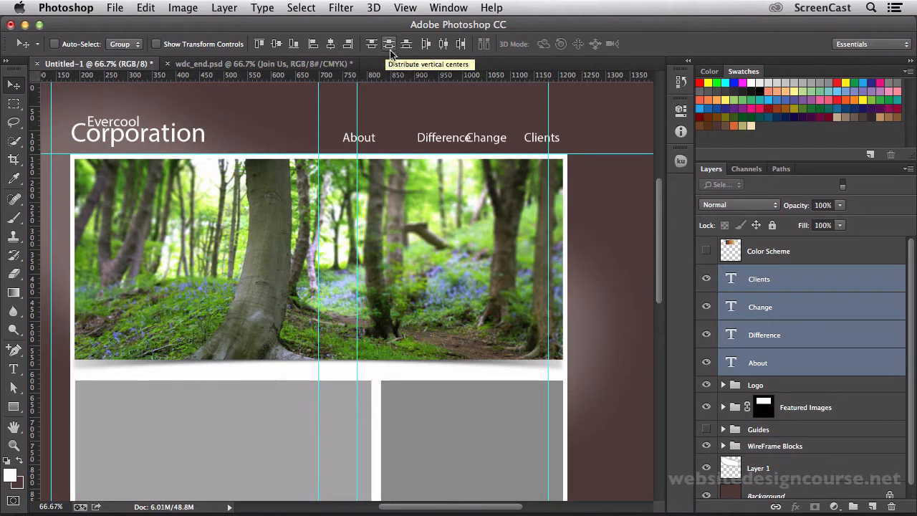
left_click(444, 44)
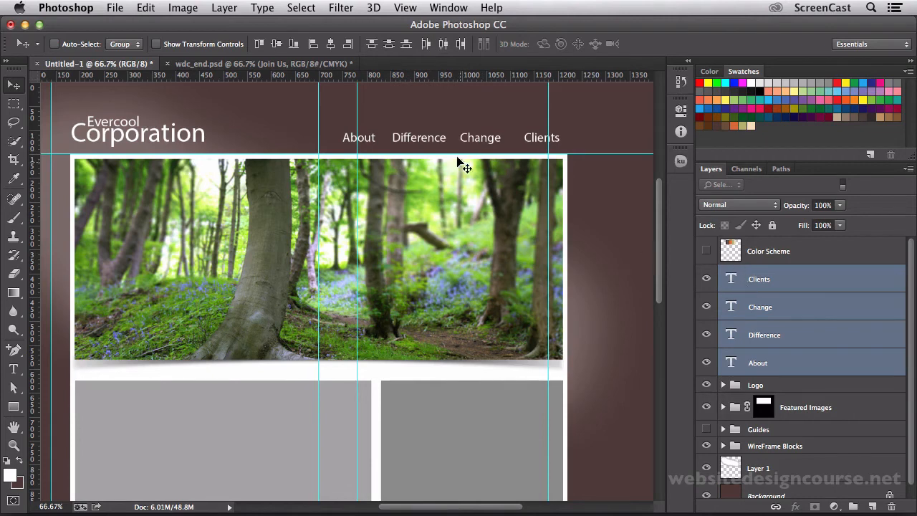
Nudge the Clients label a little to the left and the About label slightly to the right.
left_click(739, 303)
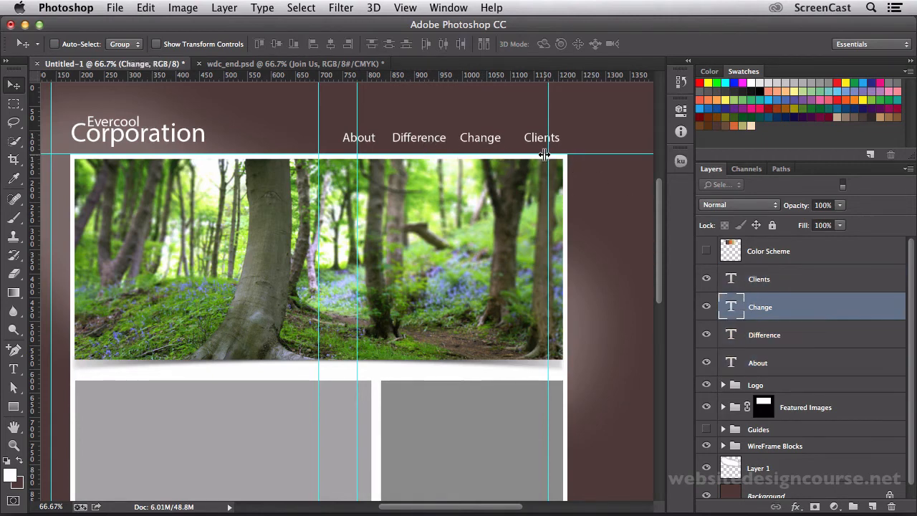
left_click(736, 284)
key("Left")
key("Left")
key("Left")
key("Left")
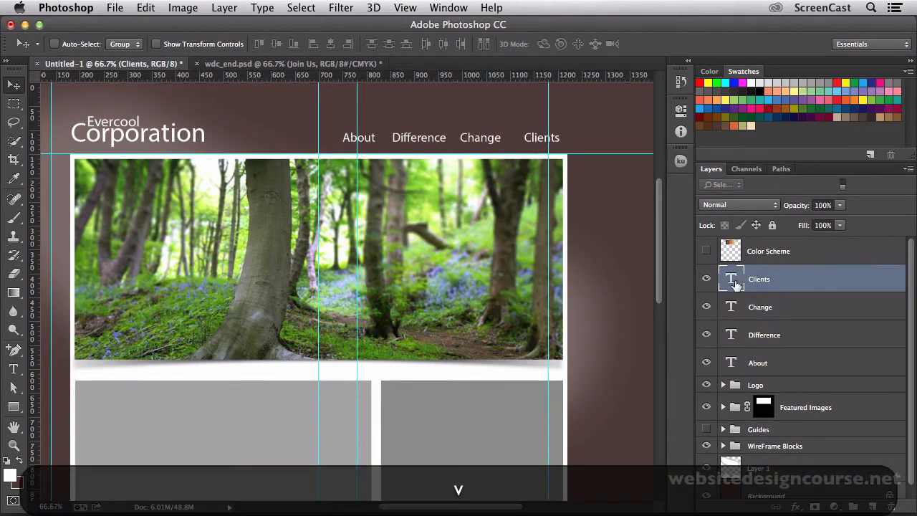
key("Left")
key("Left")
key("Left")
key("Left")
key("Left")
key("Left")
key("Left")
key("Left")
key("Left")
key("Left")
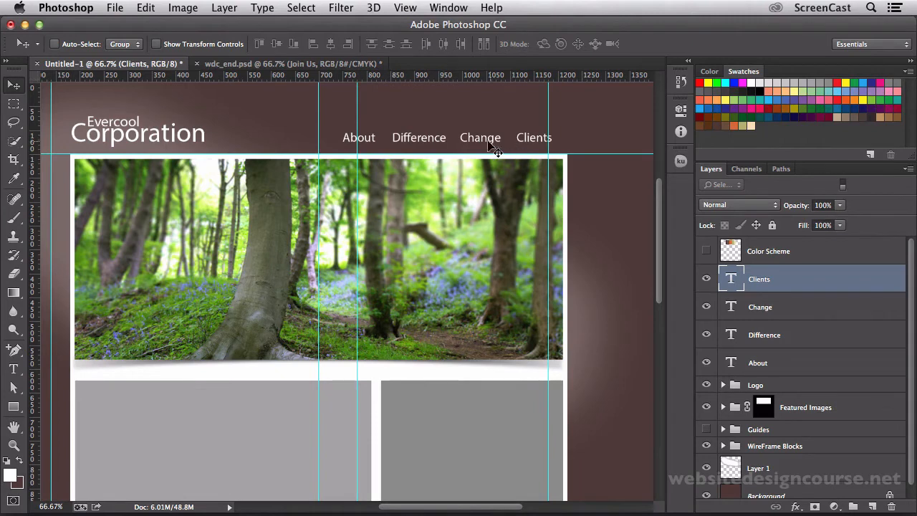
left_click(732, 315)
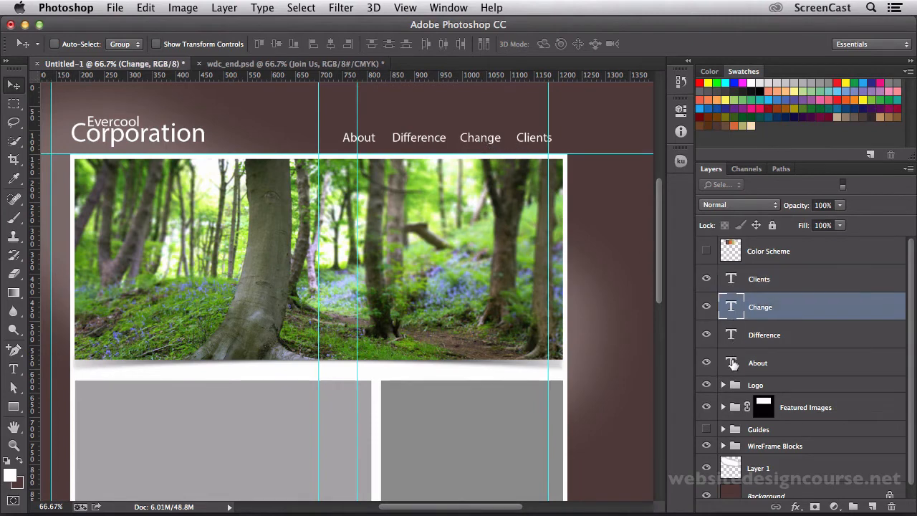
left_click(732, 363)
key("Right")
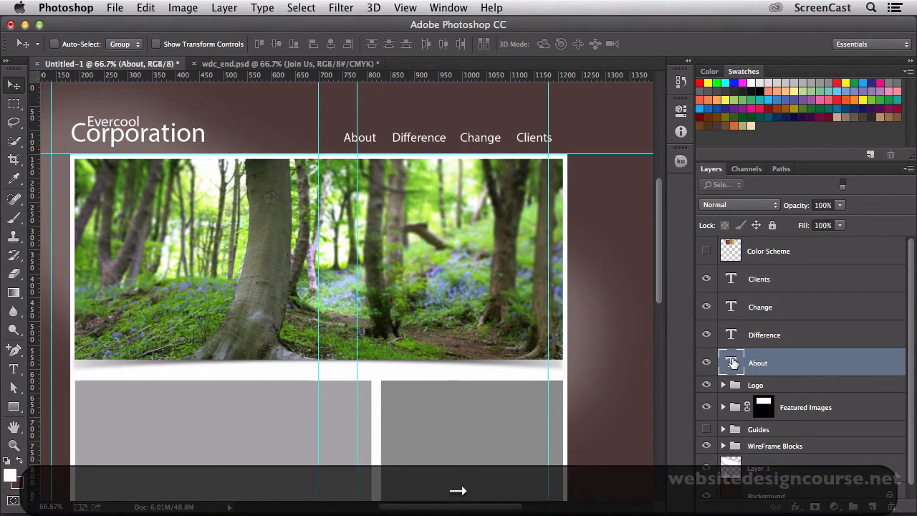
Try distributing the four navigation labels by horizontal centers, left edges and right edges, keeping only the left-edge distribution.
left_click(732, 279, "shift")
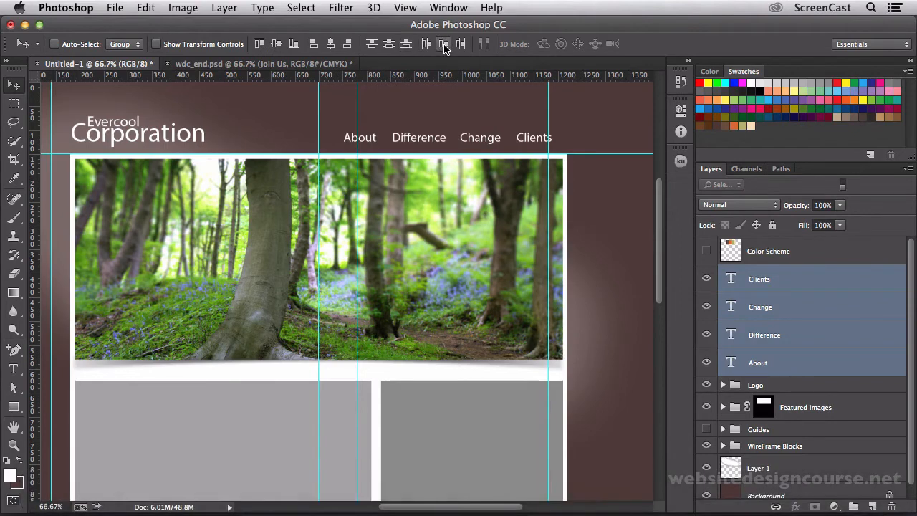
left_click(444, 44)
key("super+z")
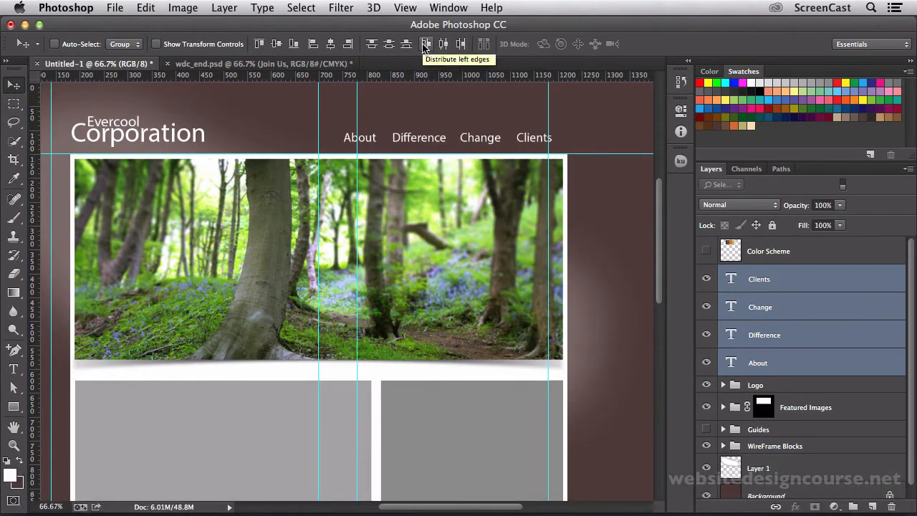
left_click(425, 45)
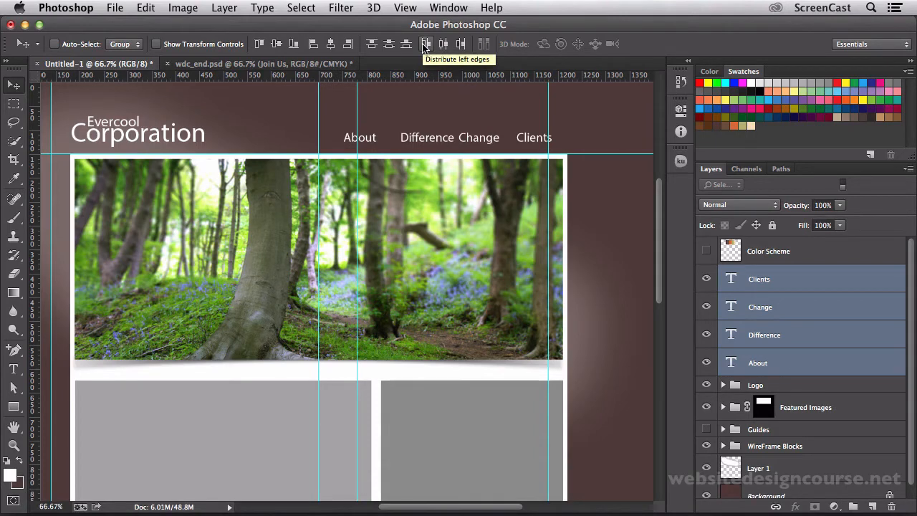
left_click(460, 43)
key("super+z")
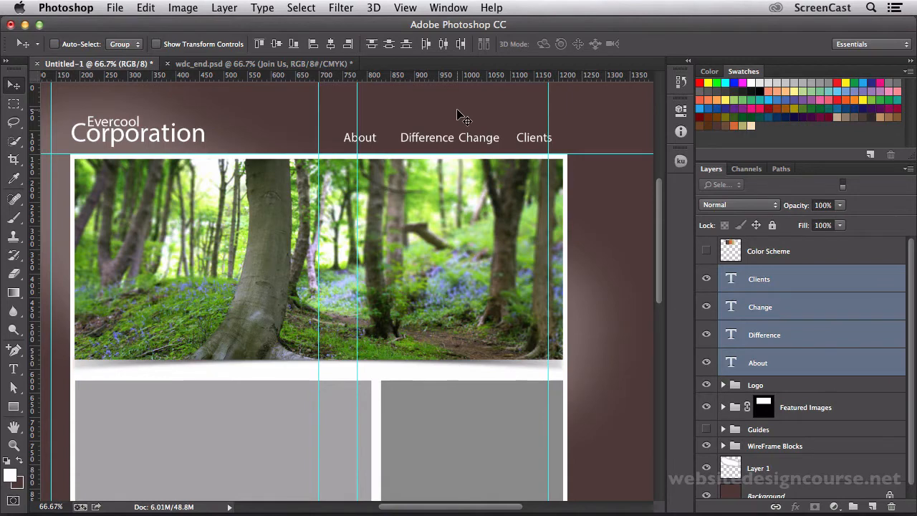
Go back and forth through the undone label distributions and restore the one by horizontal centers.
key("shift+super+z")
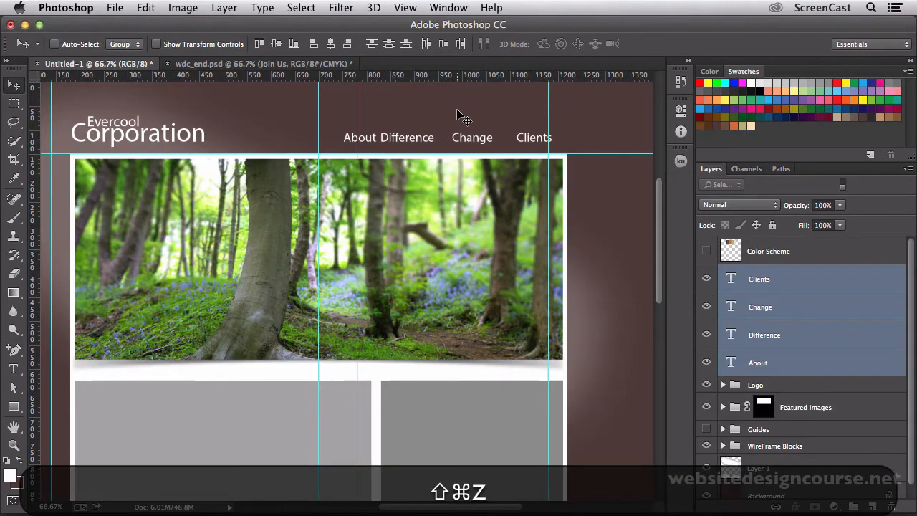
key("shift+super+z")
key("super+z")
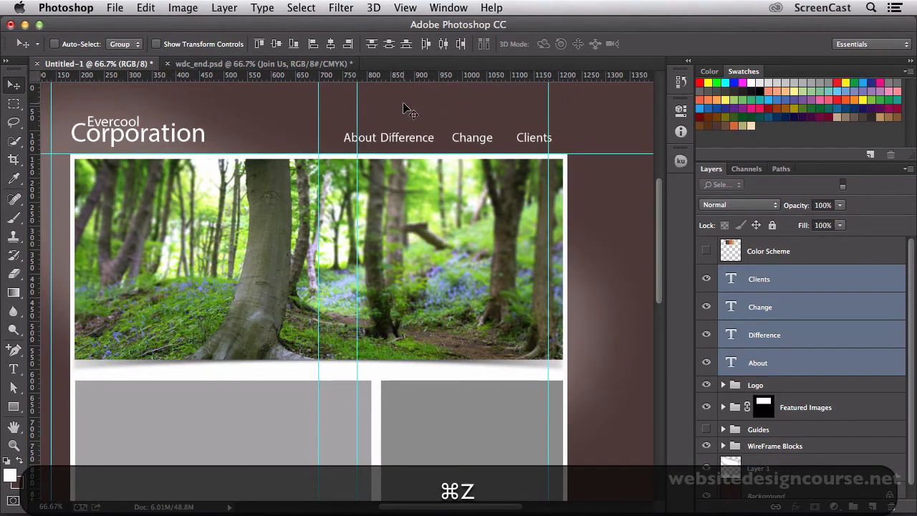
key("shift+super+z")
Add a new layer and place it between the Clients and Change text layers.
left_click(748, 284)
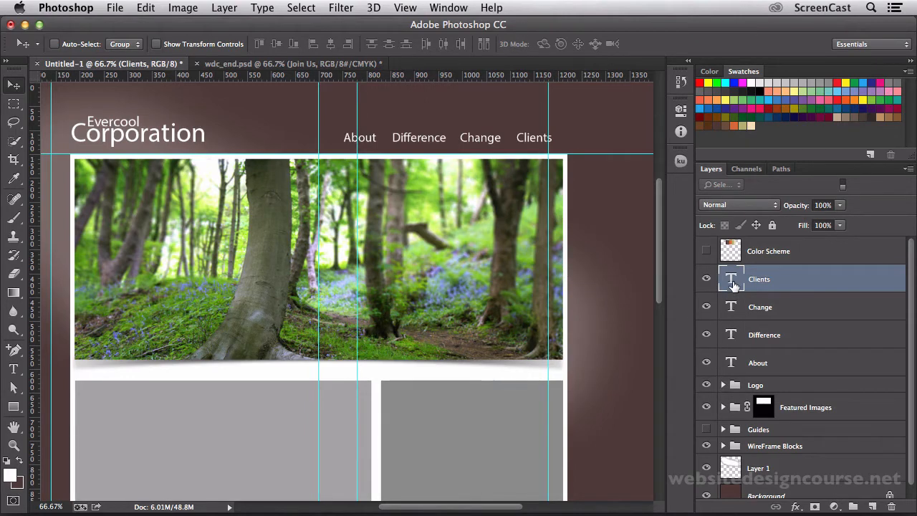
left_click(872, 507)
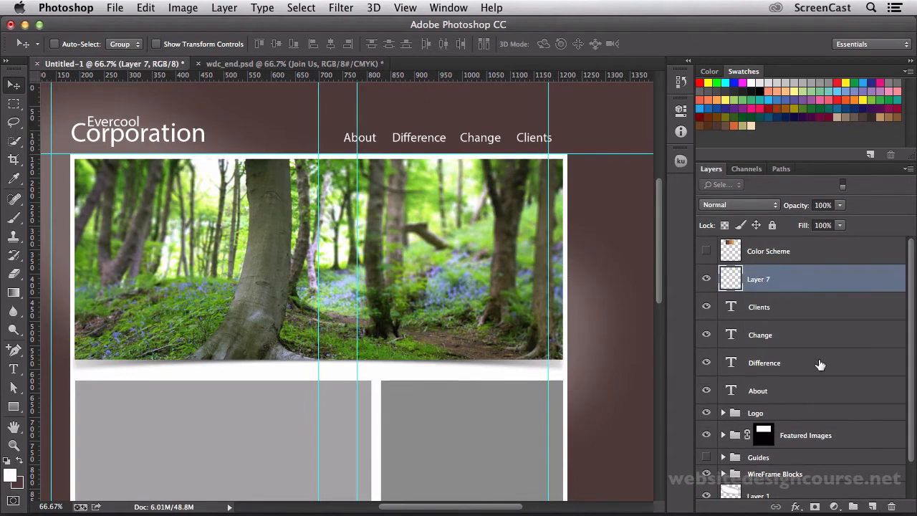
left_click_drag(788, 286, 786, 307)
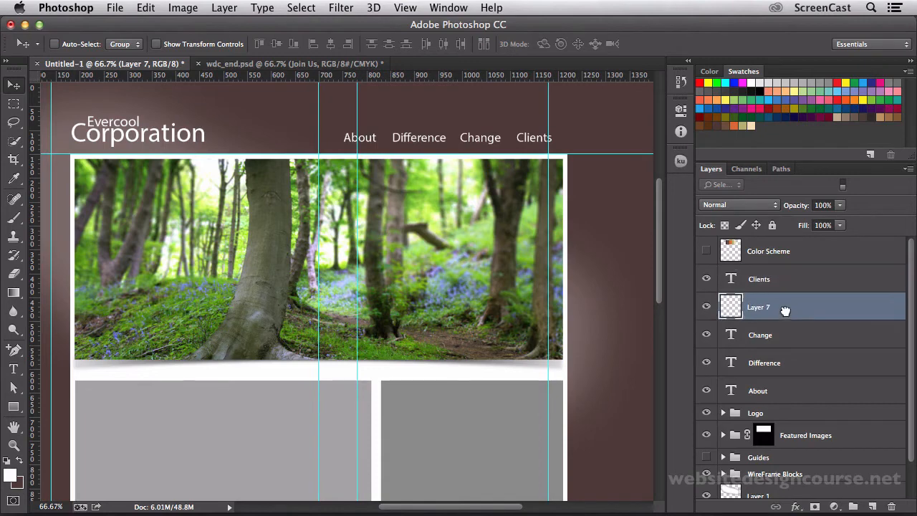
Draw a white rectangle about 120 × 61 px behind the Clients label, sitting on the banner's upper edge.
left_click(14, 406)
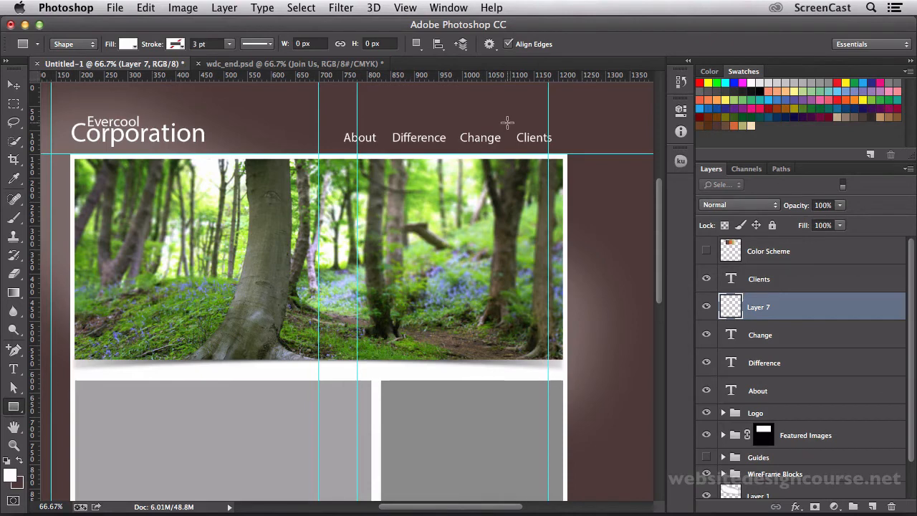
left_click_drag(509, 123, 566, 150)
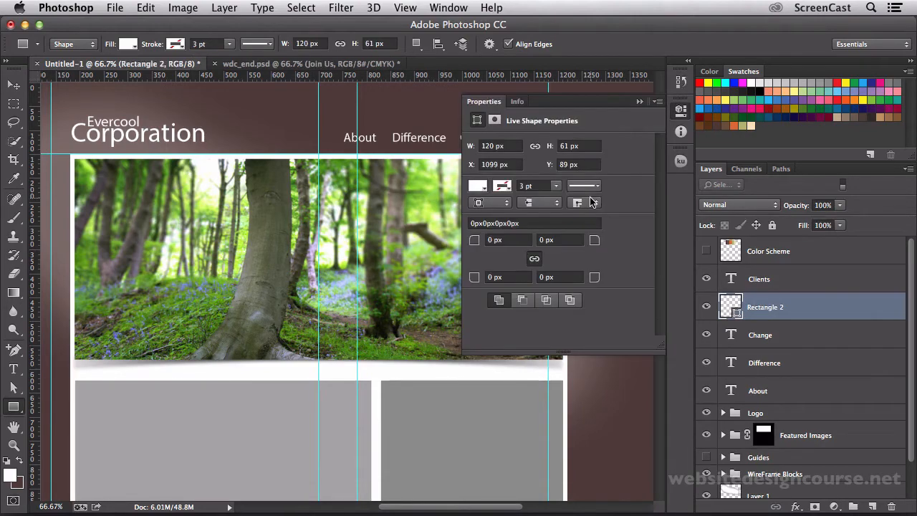
left_click(681, 112)
Stretch the white rectangle's right side slightly with Free Transform so it lines up with the banner frame's right edge.
key("z")
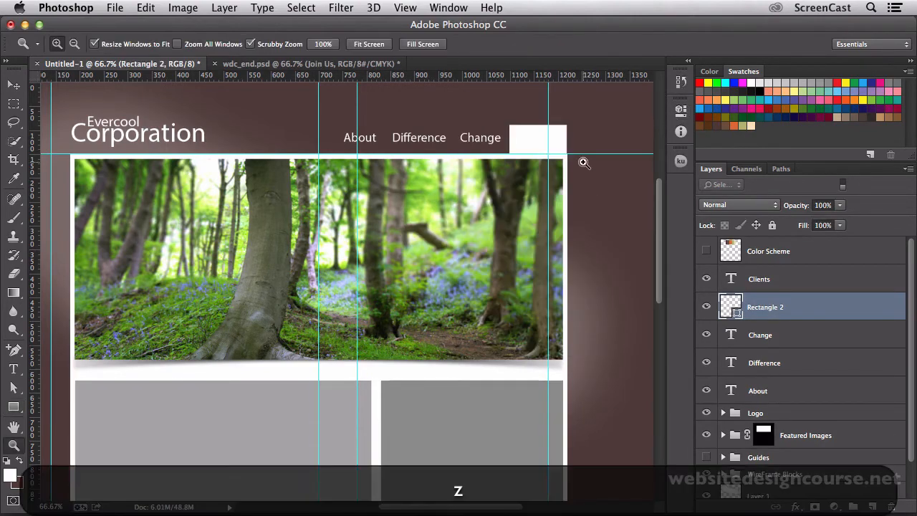
left_click(584, 162)
left_click(584, 163)
left_click(584, 163)
left_click(584, 162)
key("space")
left_click_drag(535, 135, 540, 239)
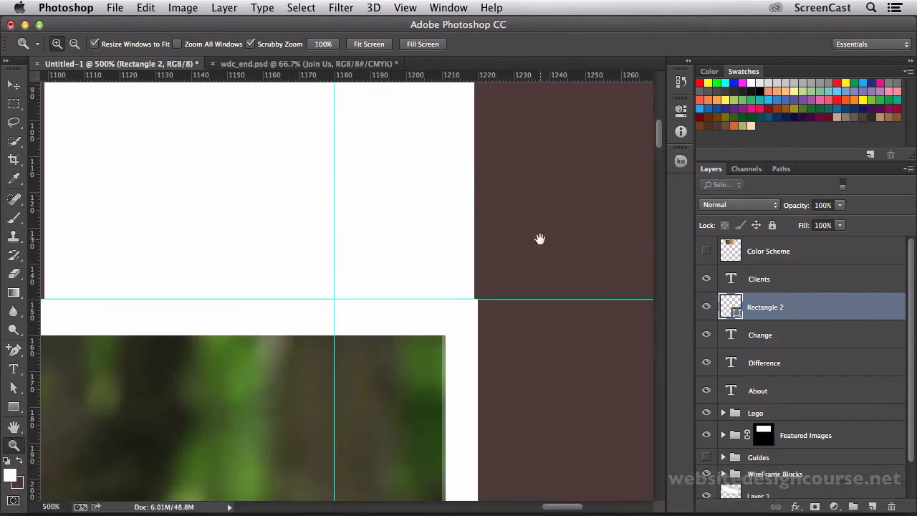
key("ctrl+t")
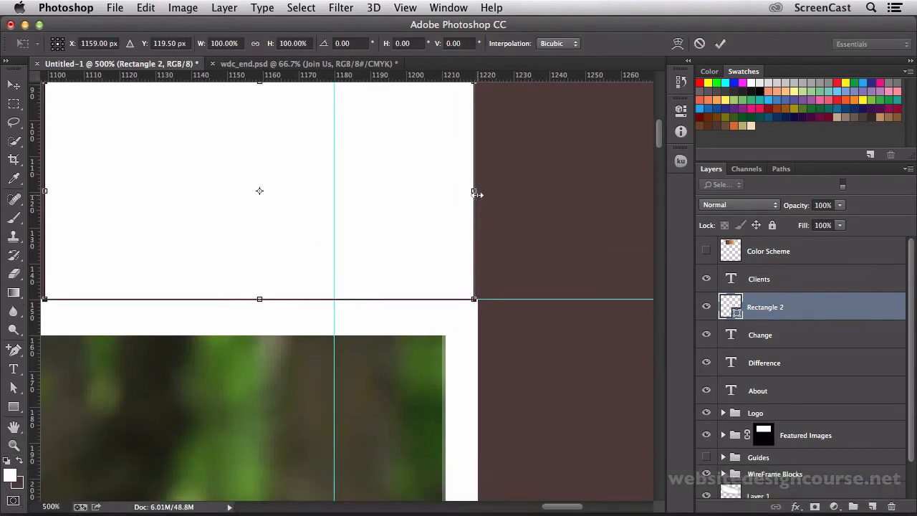
left_click_drag(475, 194, 478, 192)
key("ctrl+Return")
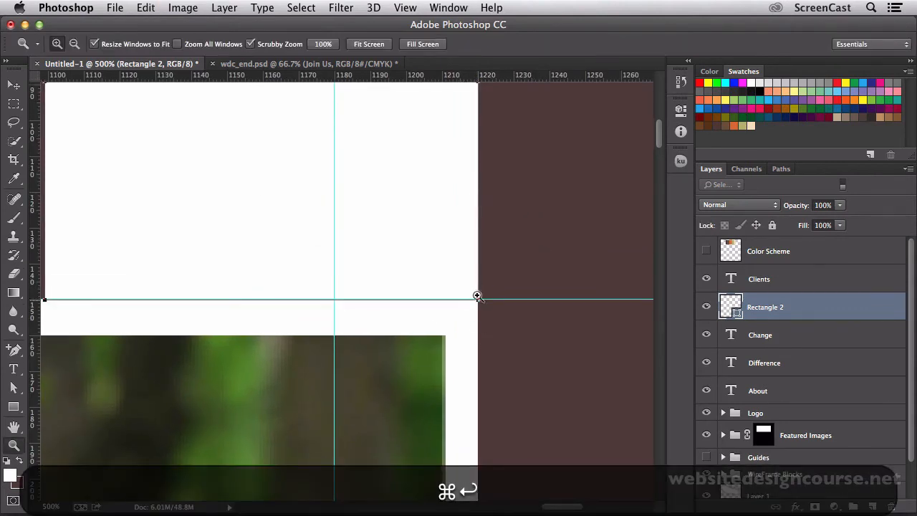
Recolour the Clients label text with the orange swatch from the color scheme.
left_click(475, 352, "alt")
left_click(490, 349, "alt")
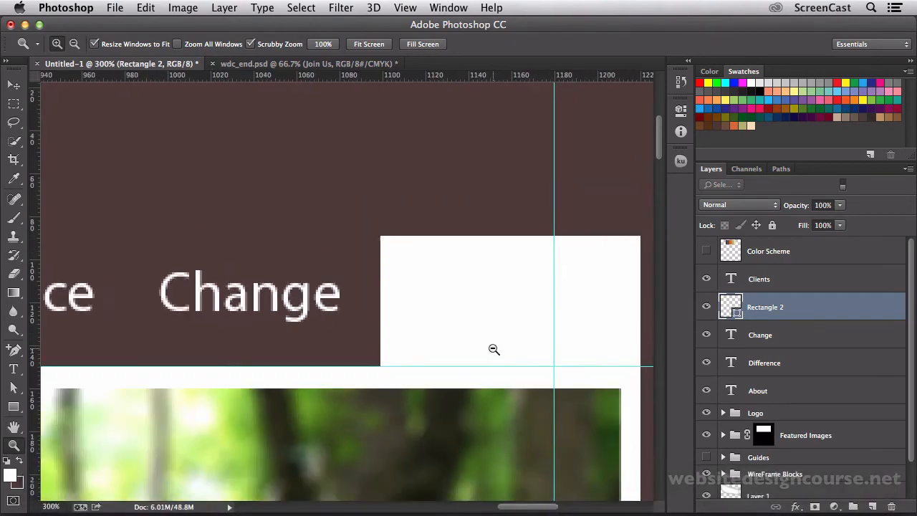
left_click(494, 349, "alt")
left_click(492, 348, "alt")
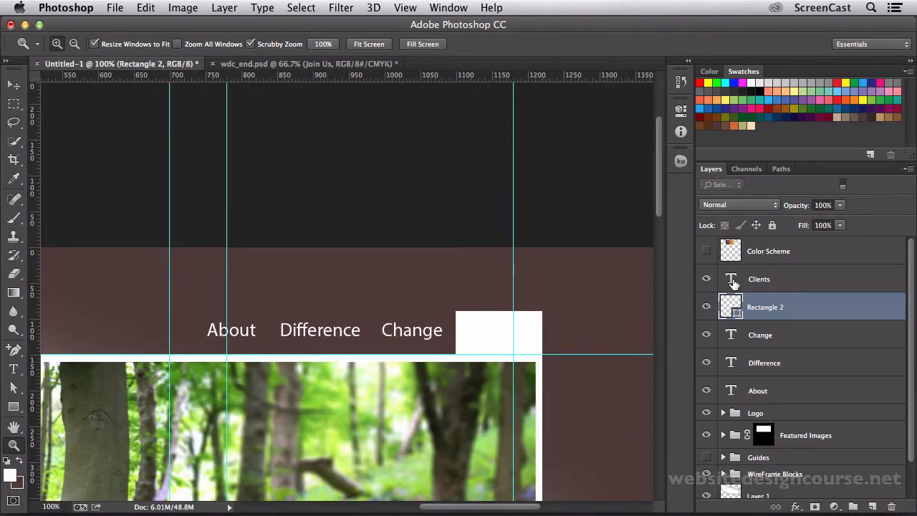
double_click(734, 284)
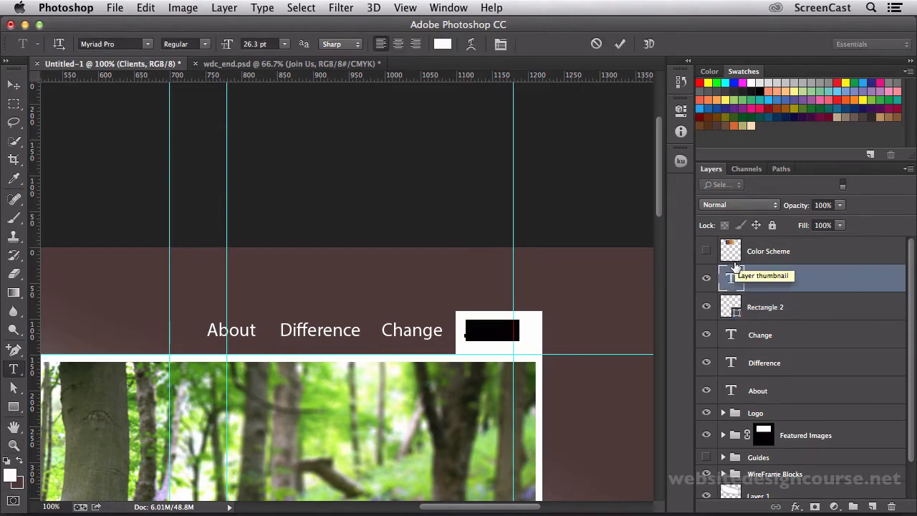
left_click(734, 123)
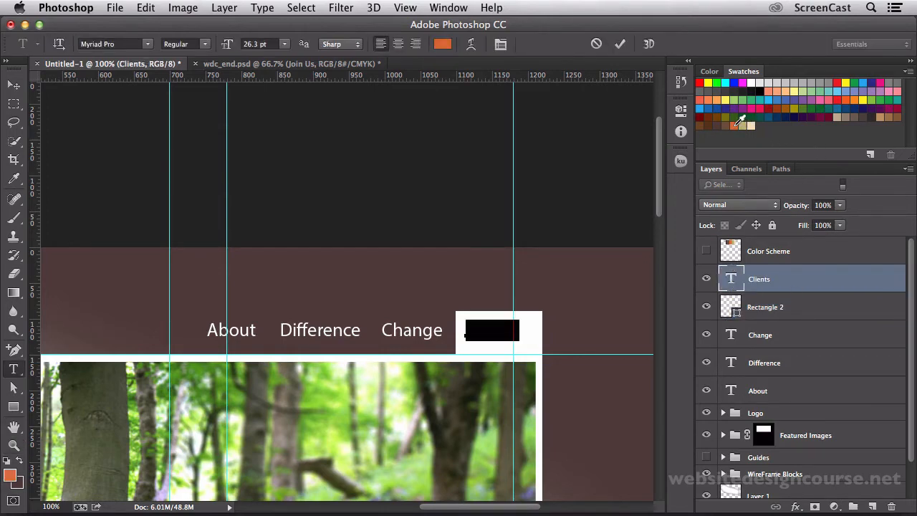
left_click(14, 86)
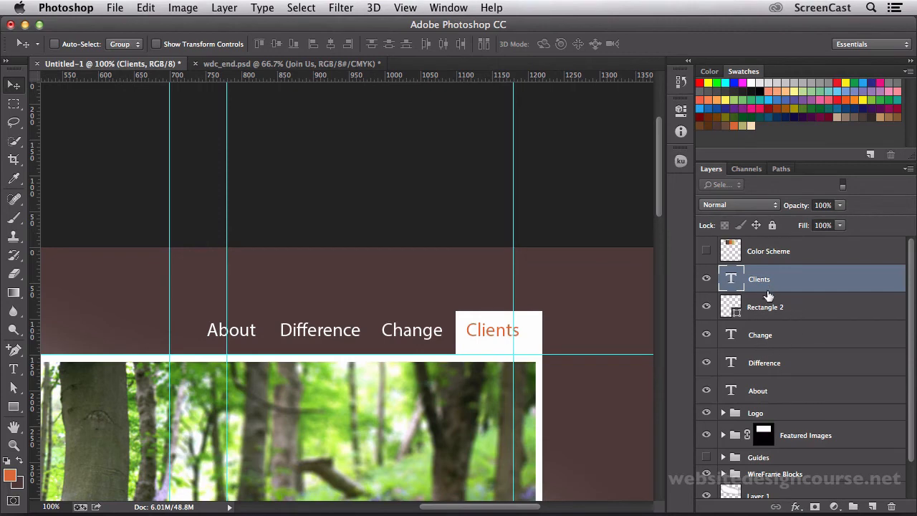
Select the Clients, Change, Difference and About text layers together and nudge them slightly right and down.
left_click(768, 334, "super")
left_click(768, 363, "super")
left_click(767, 391, "super")
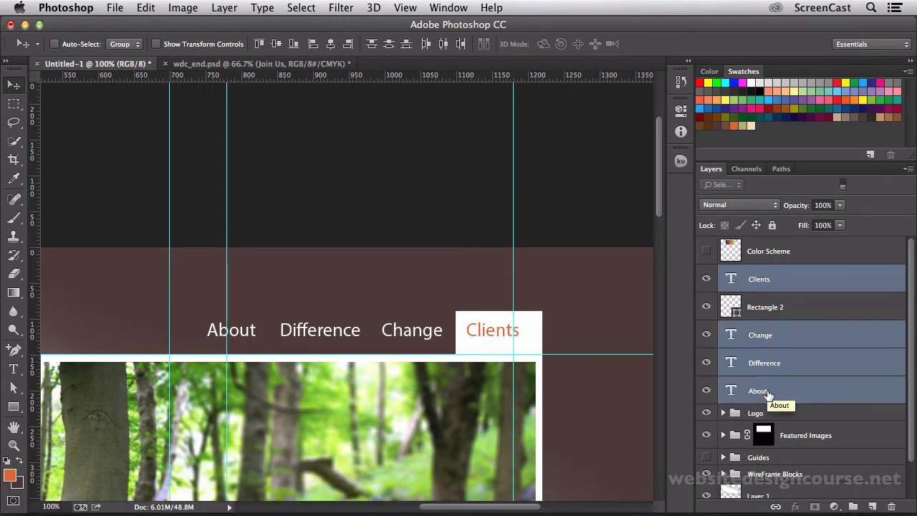
key("Right")
key("Right")
key("Right")
key("Right")
key("Right")
key("Right")
key("Down")
key("Down")
key("Down")
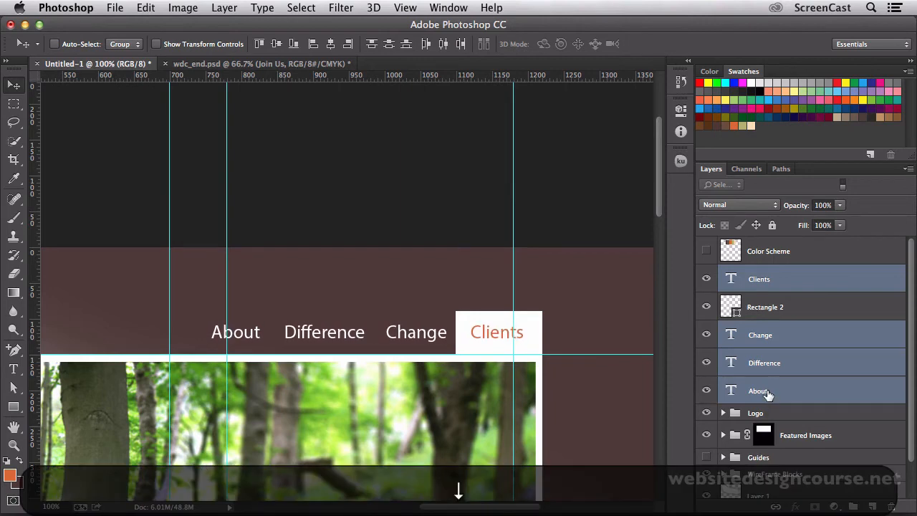
key("Down")
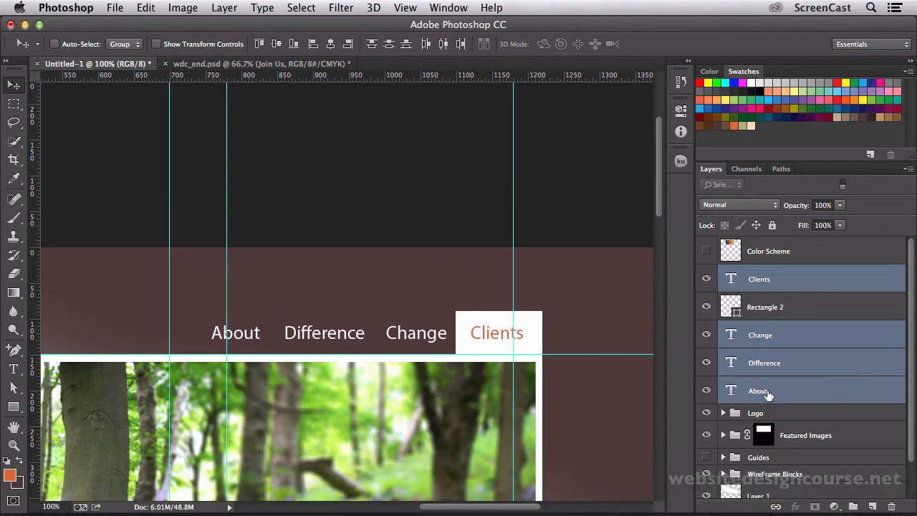
key("Right")
key("Right")
key("Right")
key("Right")
key("Right")
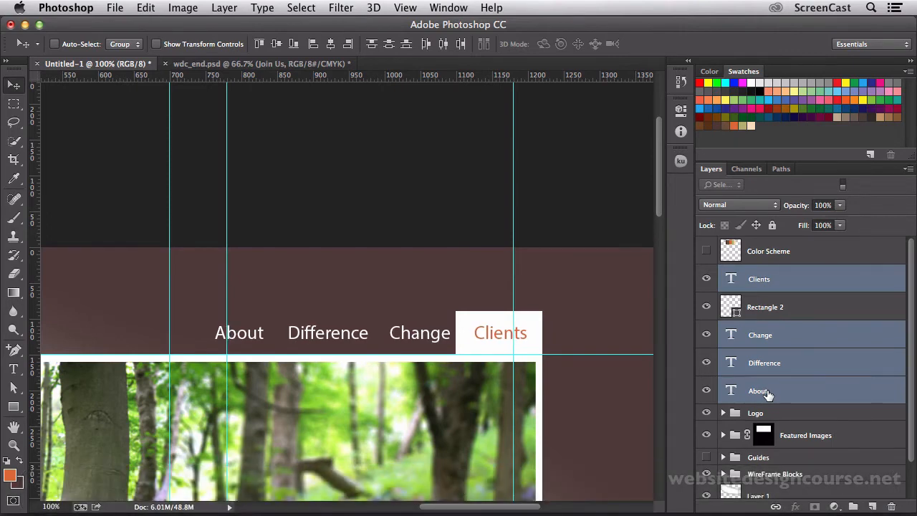
Narrow the white rectangle behind Clients to 91.74% of its width by moving its left side inward.
left_click(767, 309)
left_click(760, 259)
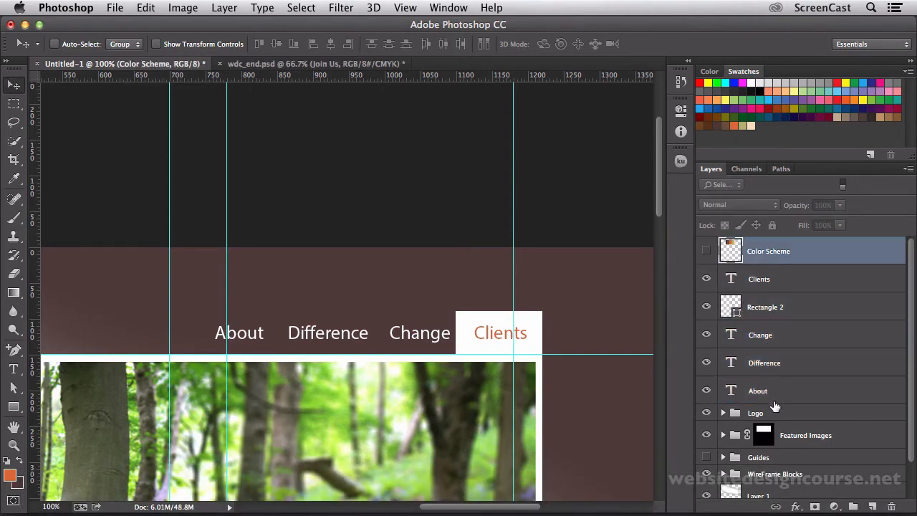
left_click(768, 312)
key("super+t")
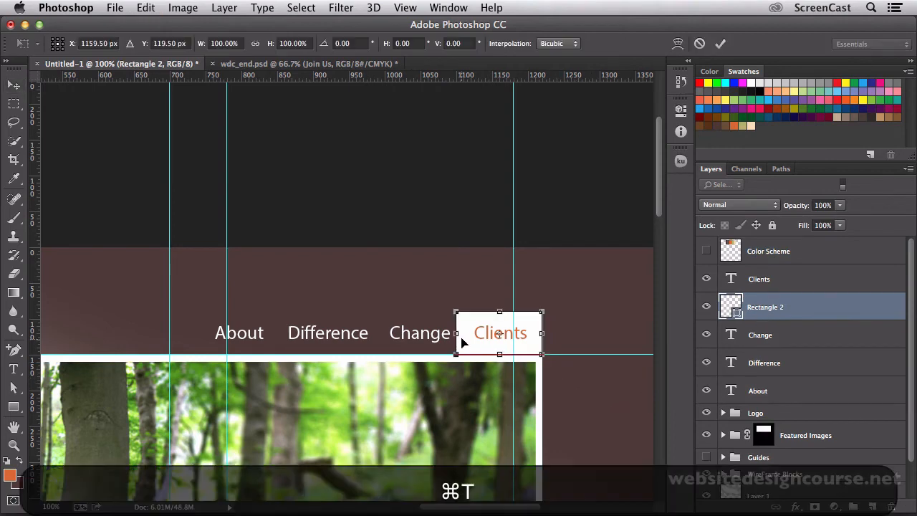
left_click_drag(462, 335, 466, 335)
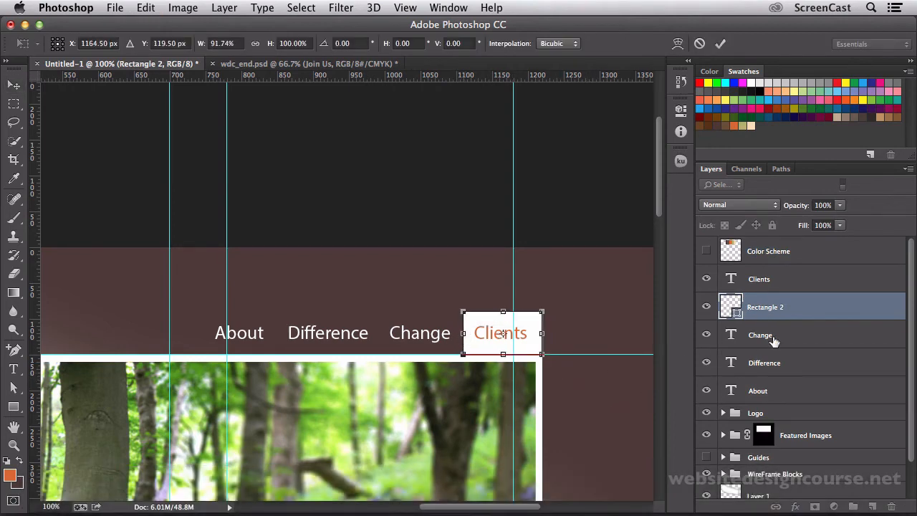
key("super+Return")
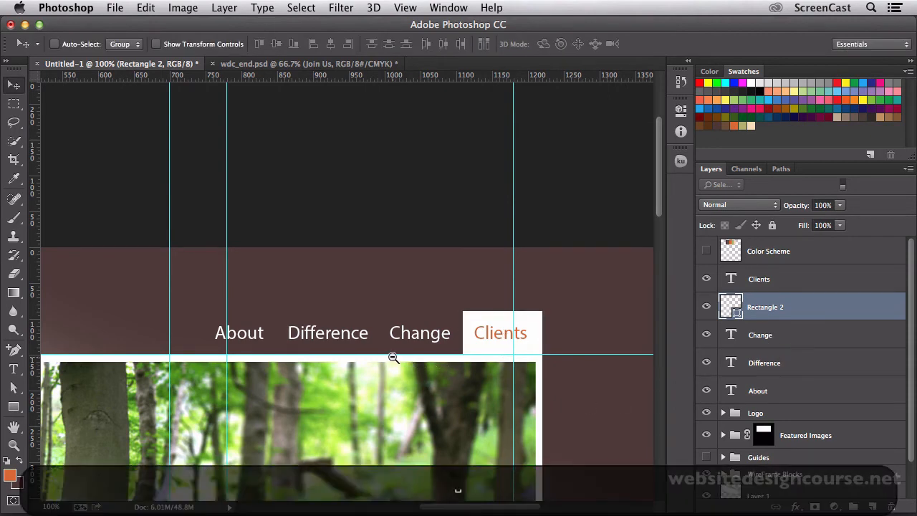
Nudge only the Clients label down so it sits lower inside its white tab than the other labels.
key("super+minus")
key("super+minus")
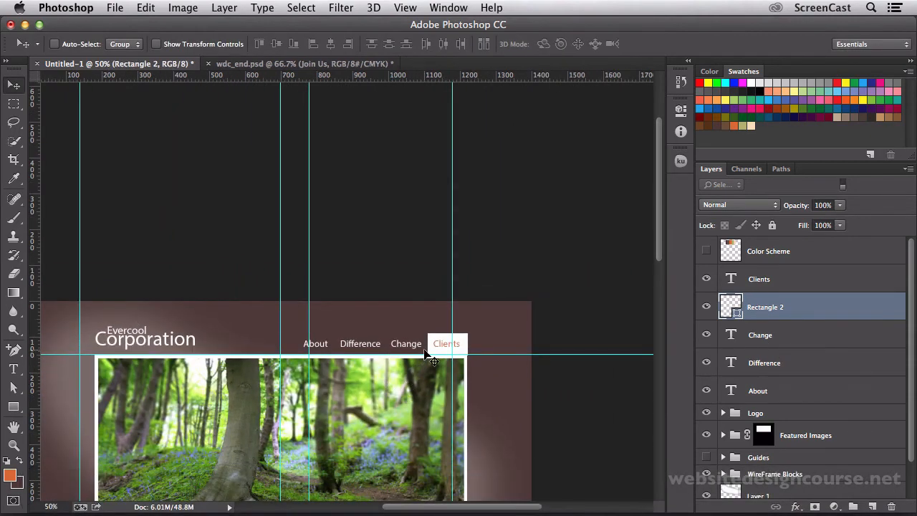
key("z")
left_click(433, 352)
left_click(432, 347)
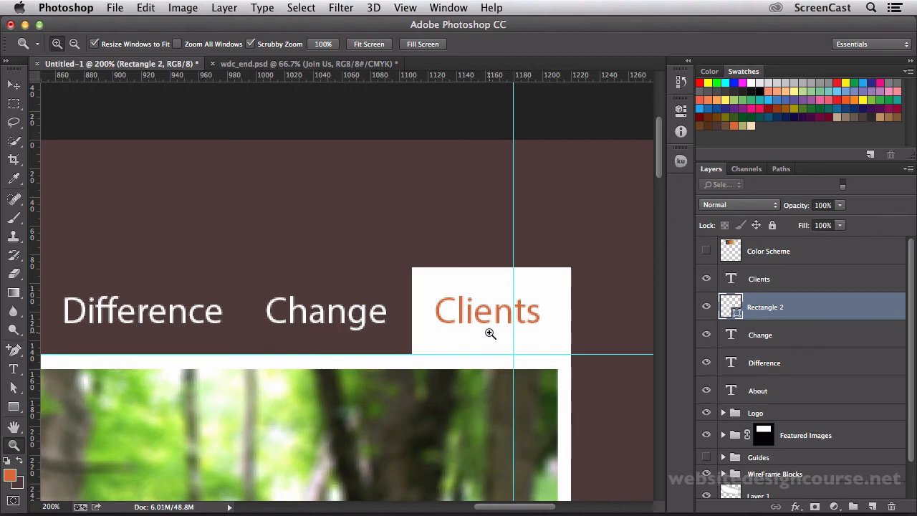
left_click(755, 291)
key("v")
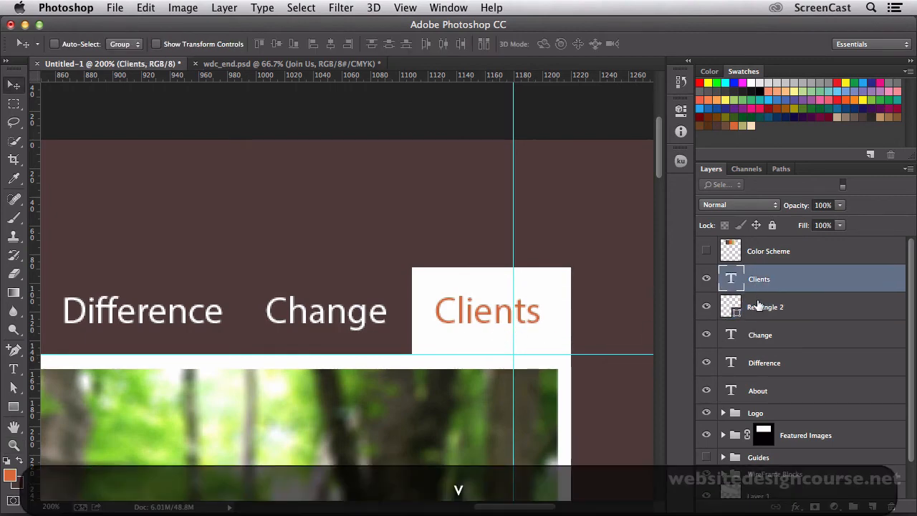
key("Down")
key("Down")
key("Down")
key("Down")
key("Down")
key("Down")
key("Down")
key("Down")
key("Down")
key("Down")
key("Down")
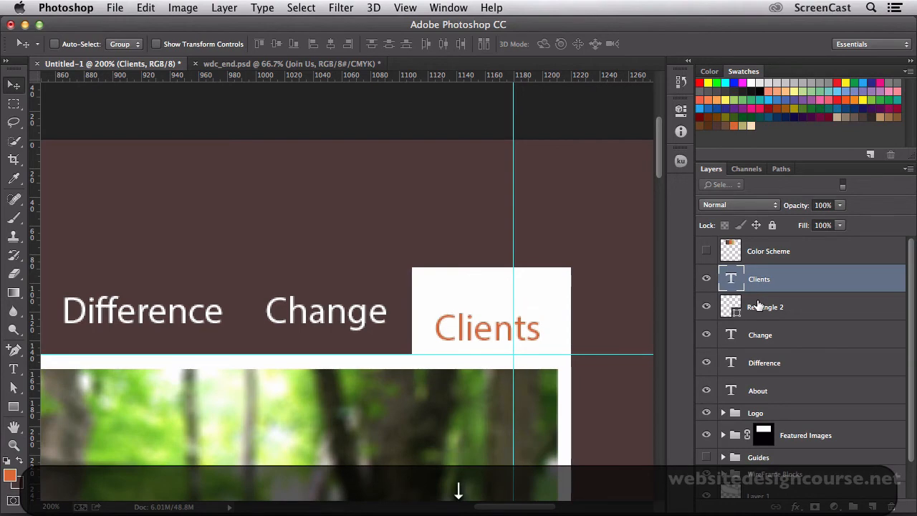
Switch to the desktop and open index.html from the WebDesign folder's HTML subfolder in Safari to view the finished site's header.
scroll(347, 440, "down", 3)
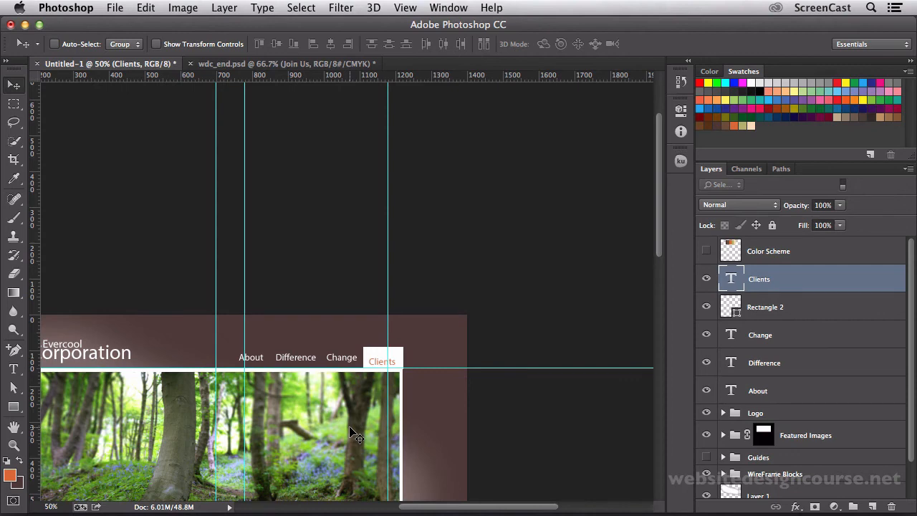
scroll(330, 394, "down", 1)
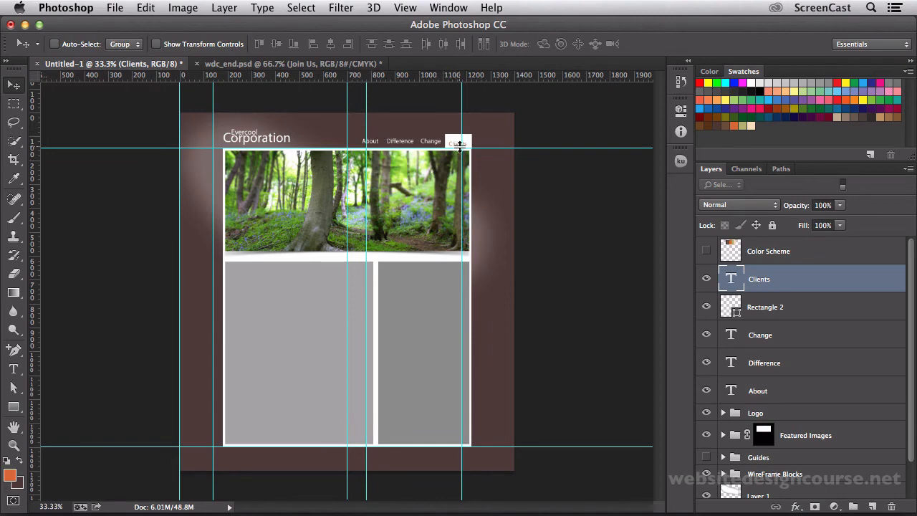
key("super+Tab")
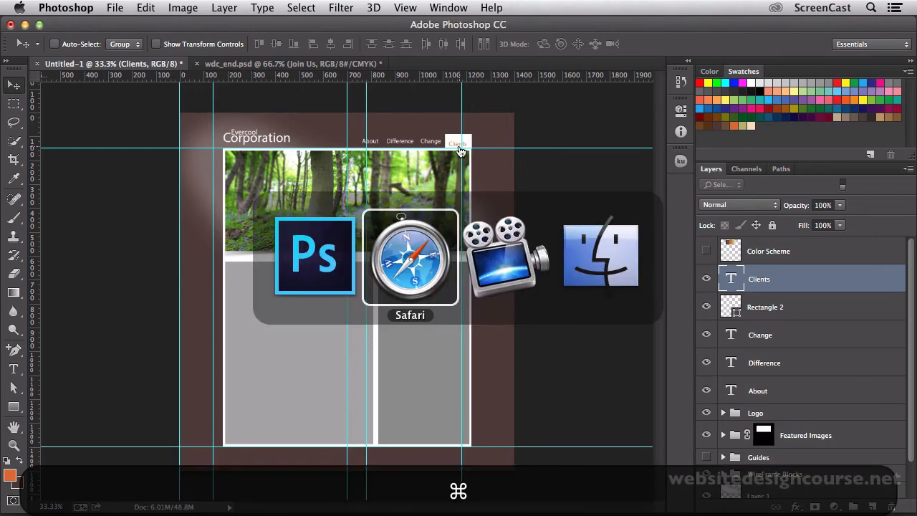
key("super+Tab")
key("super+Tab")
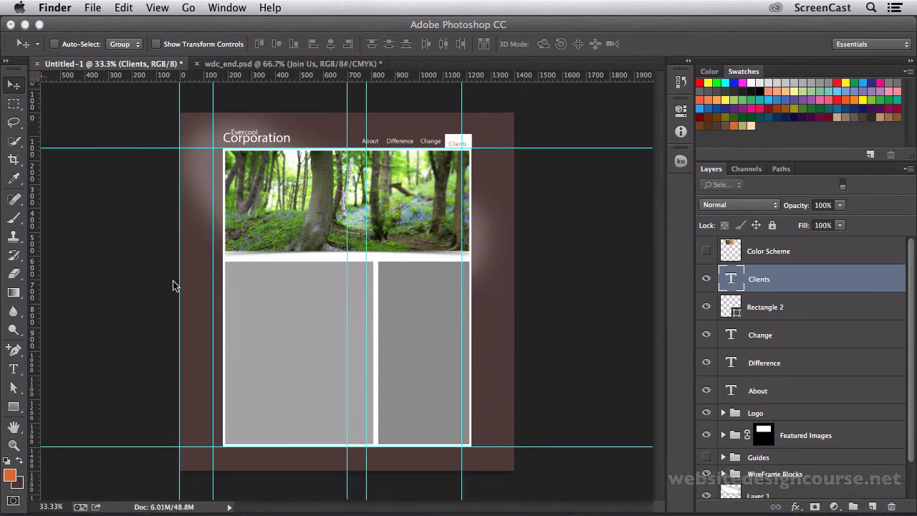
left_click(139, 31)
left_click(25, 25)
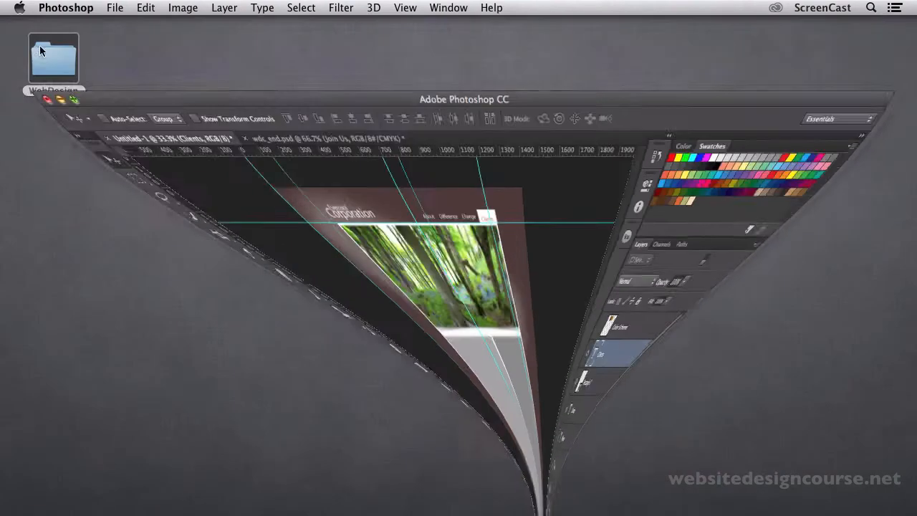
double_click(56, 74)
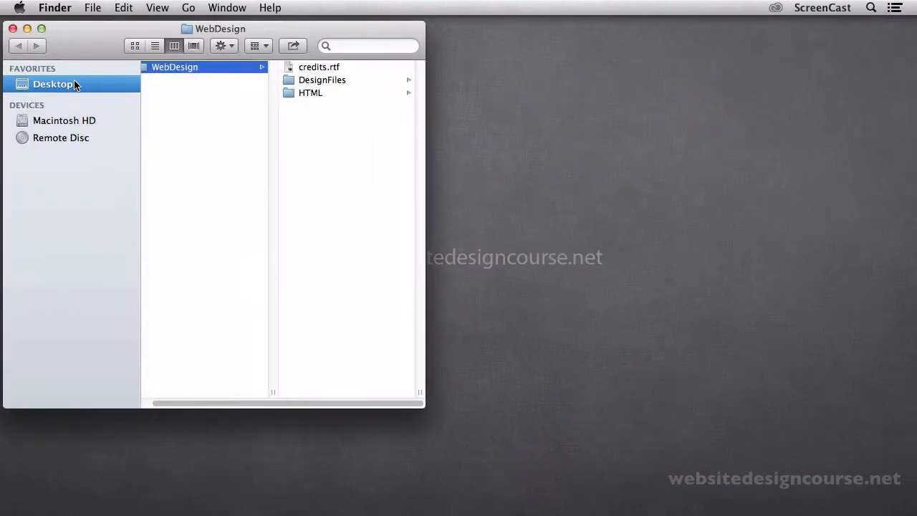
left_click(323, 91)
double_click(324, 81)
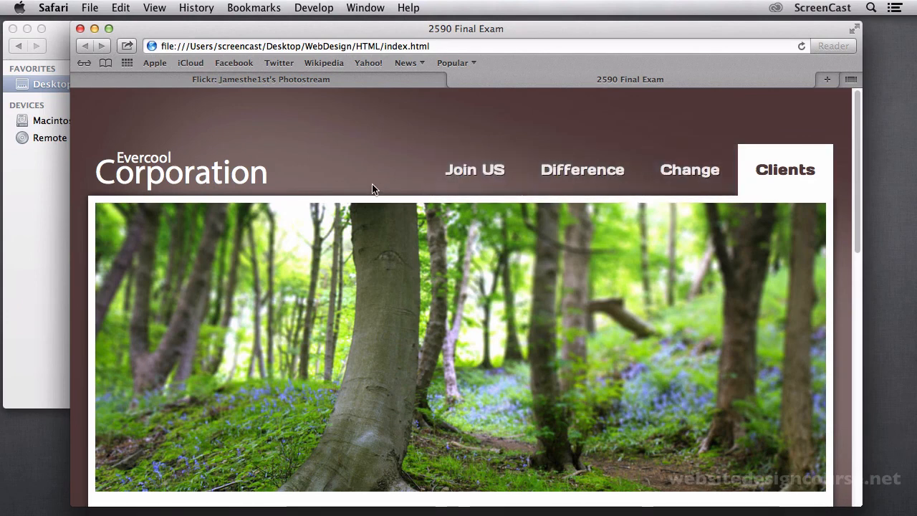
Switch back to Photoshop and examine the mockup's navigation row, banner and grey content blocks.
key("super+Tab")
key("super+Tab")
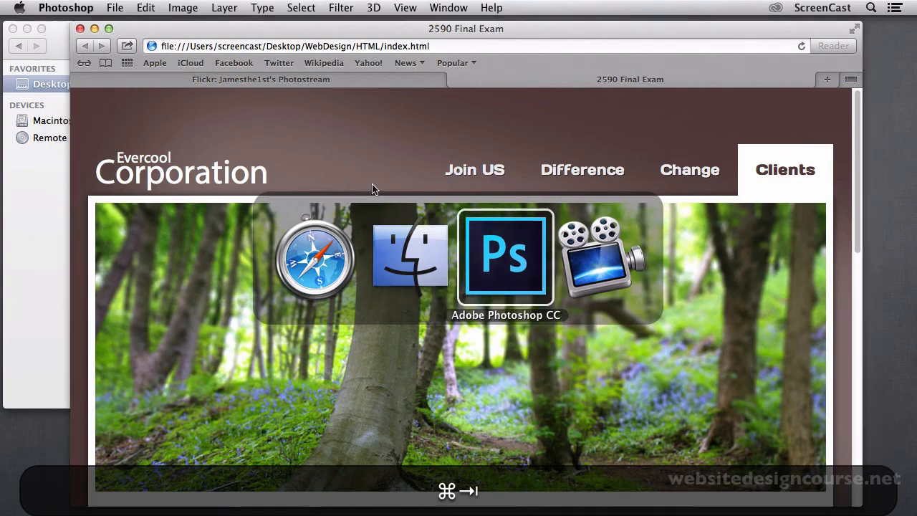
key("z")
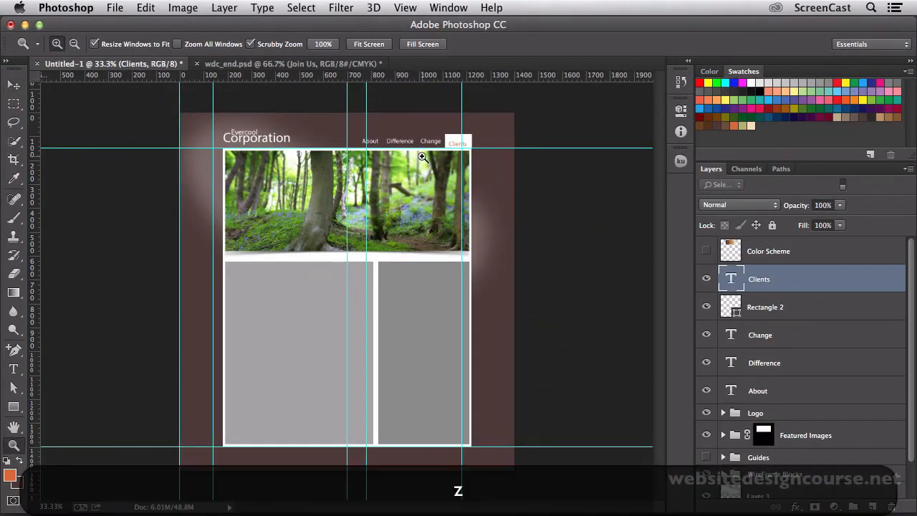
left_click(423, 148)
left_click(423, 149)
left_click_drag(344, 159, 460, 221)
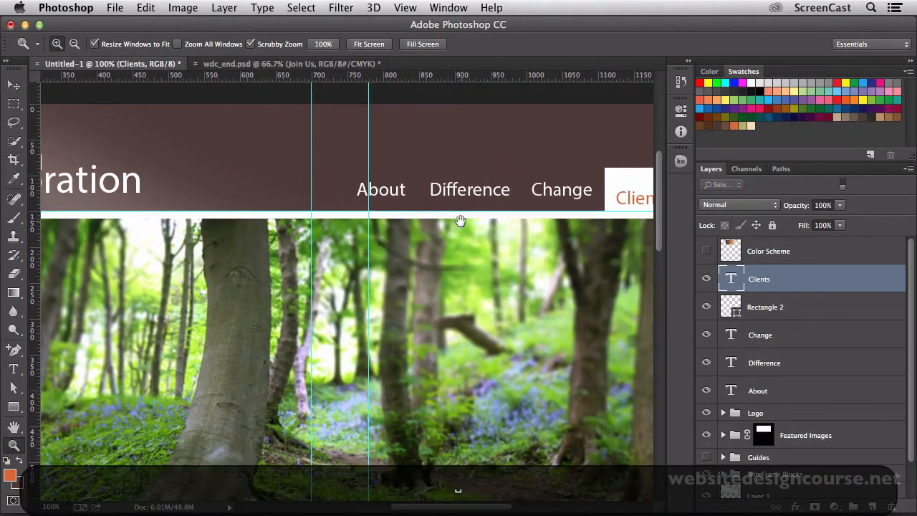
left_click(487, 231, "alt")
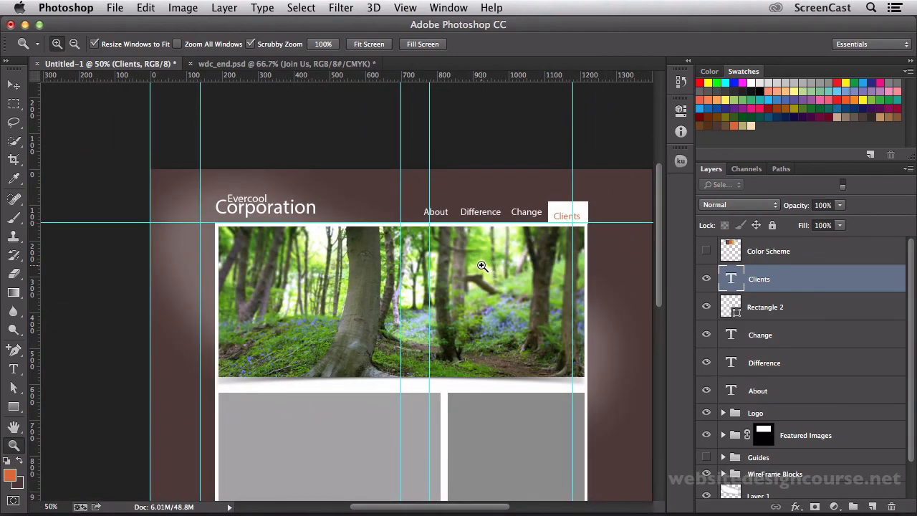
left_click_drag(481, 265, 454, 127)
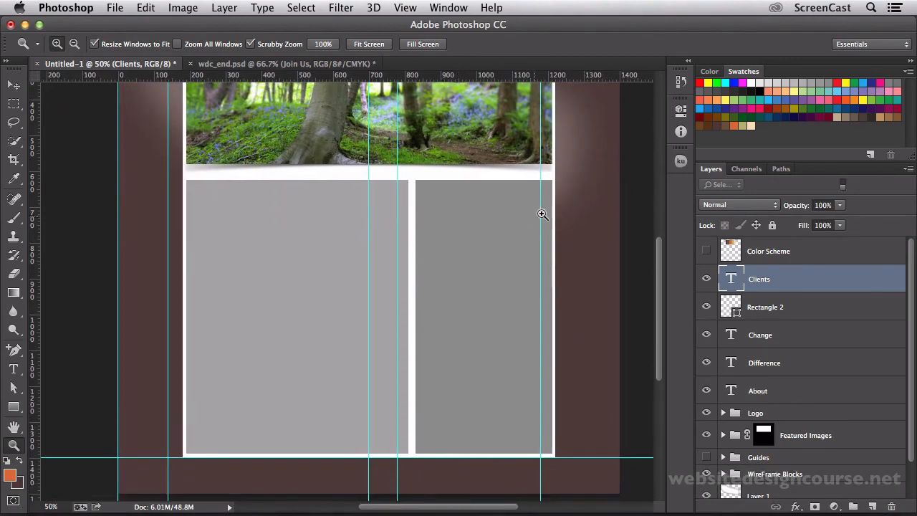